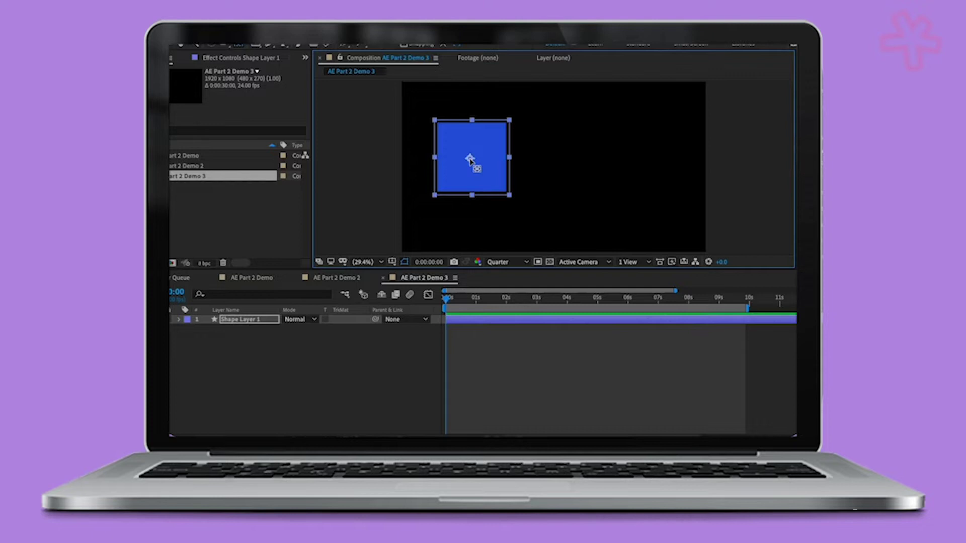
Step: At 0:00:01:10, set a starting Position keyframe with the square at X 388.4
{"action": "left_click_drag", "start_coordinate": [446, 299], "coordinate": [489, 304]}
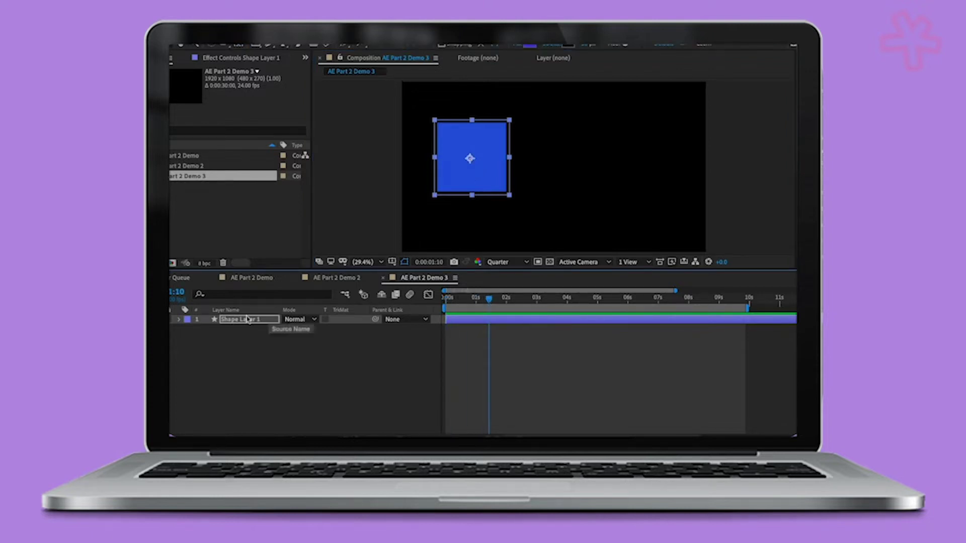
{"action": "left_click", "coordinate": [180, 319]}
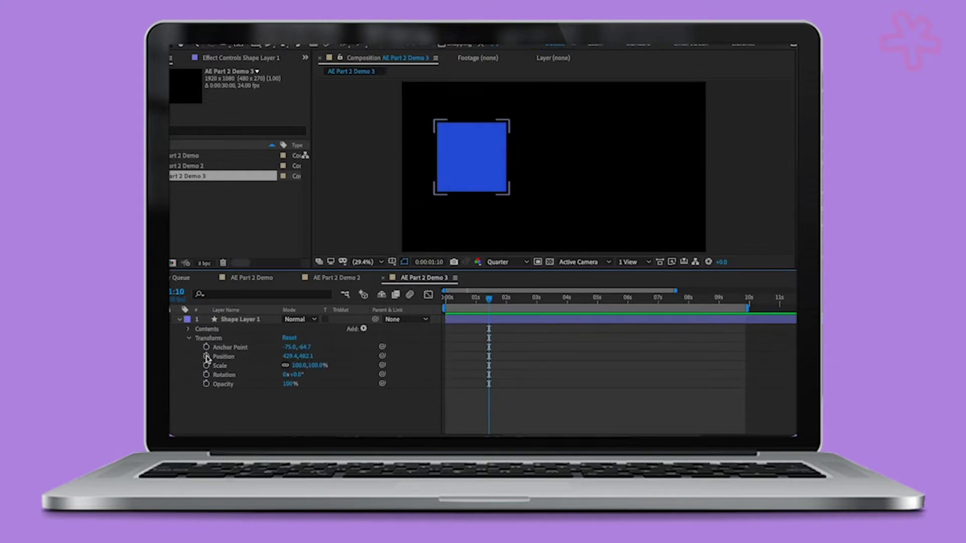
{"action": "left_click", "coordinate": [206, 356]}
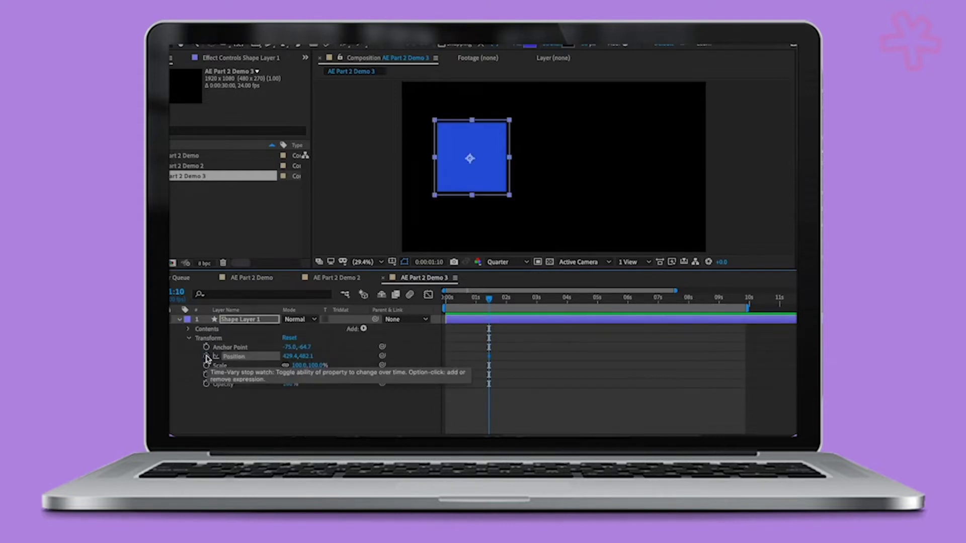
{"action": "left_click_drag", "start_coordinate": [288, 356], "coordinate": [267, 359]}
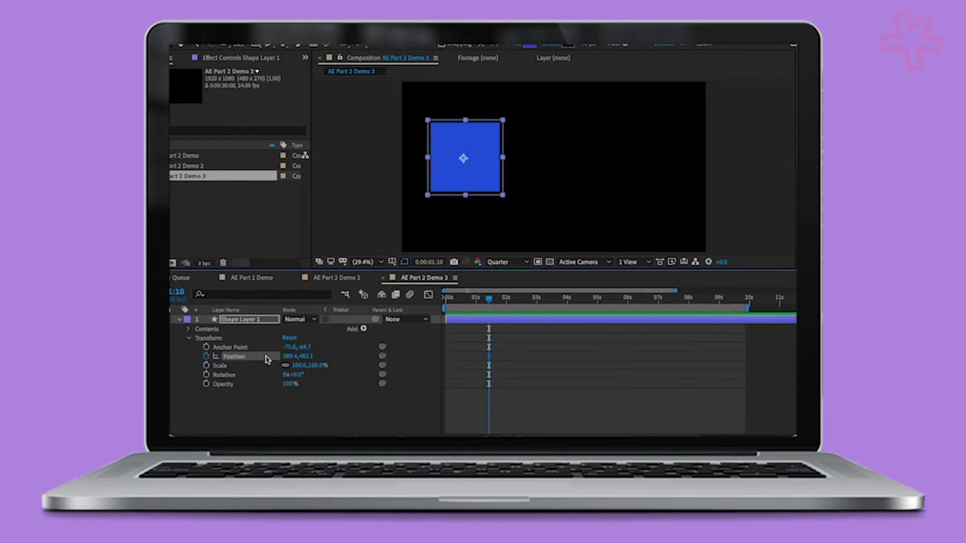
Step: At about 3 seconds, slide the square right to X 1337.4 and preview the move
{"action": "left_click_drag", "start_coordinate": [491, 300], "coordinate": [548, 302]}
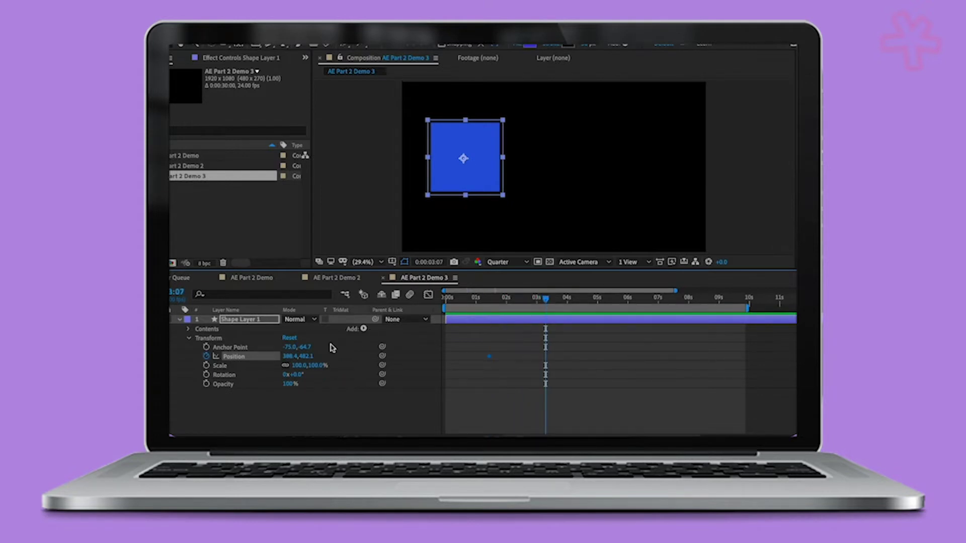
{"action": "left_click_drag", "start_coordinate": [289, 357], "coordinate": [549, 315]}
{"action": "left_click", "coordinate": [476, 301]}
{"action": "key", "text": "space"}
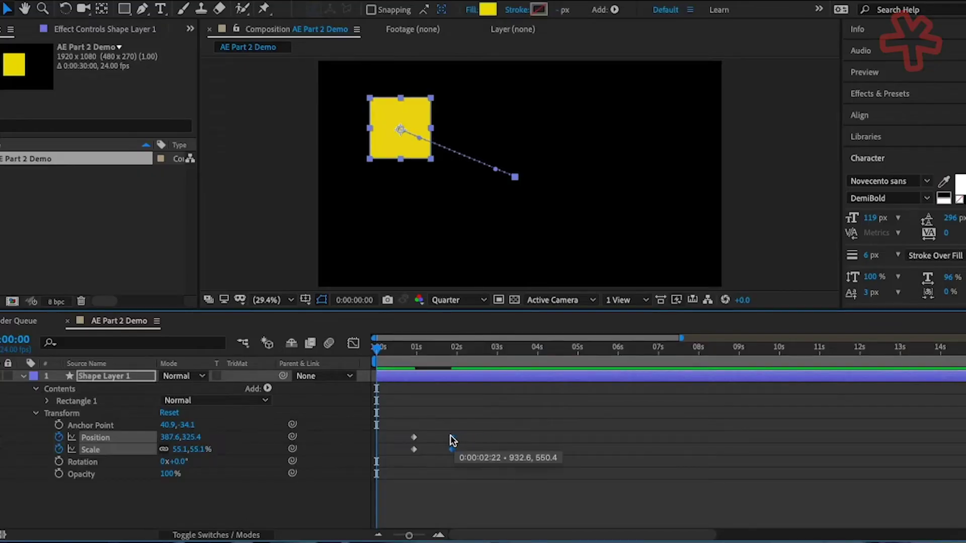
Step: Drag the yellow square's Position and Scale keyframes later so the animation ends around 5 seconds
{"action": "left_click_drag", "start_coordinate": [376, 352], "coordinate": [577, 444]}
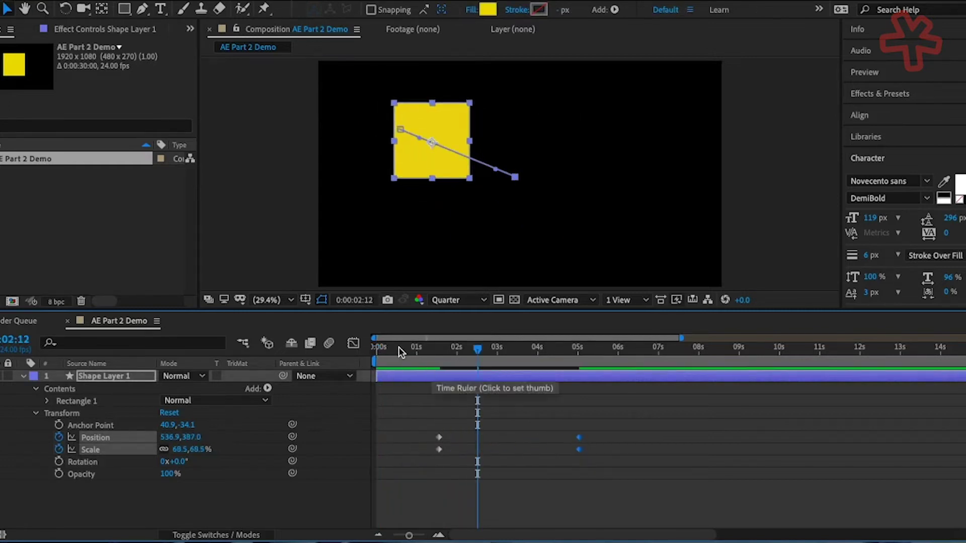
{"action": "left_click_drag", "start_coordinate": [477, 348], "coordinate": [414, 352]}
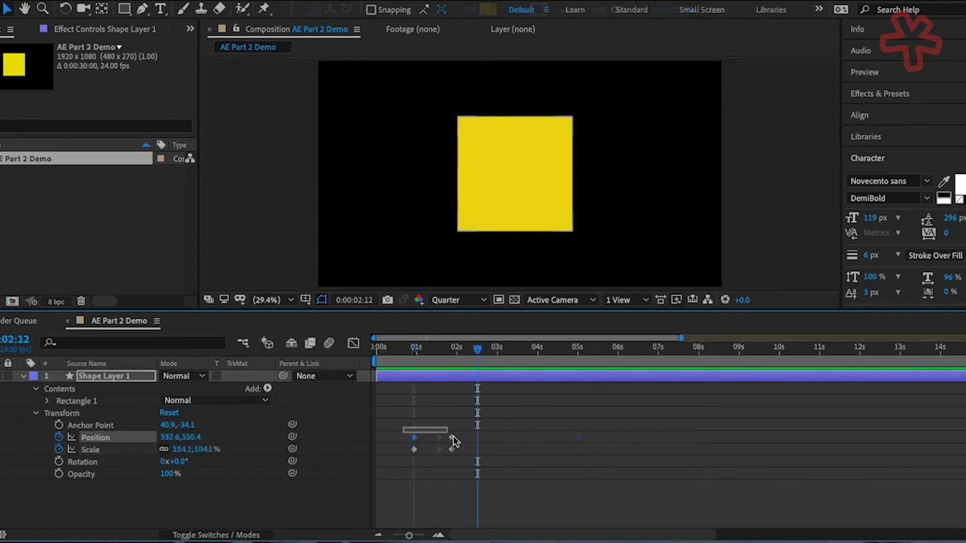
{"action": "left_click_drag", "start_coordinate": [454, 441], "coordinate": [571, 442]}
{"action": "left_click", "coordinate": [454, 416]}
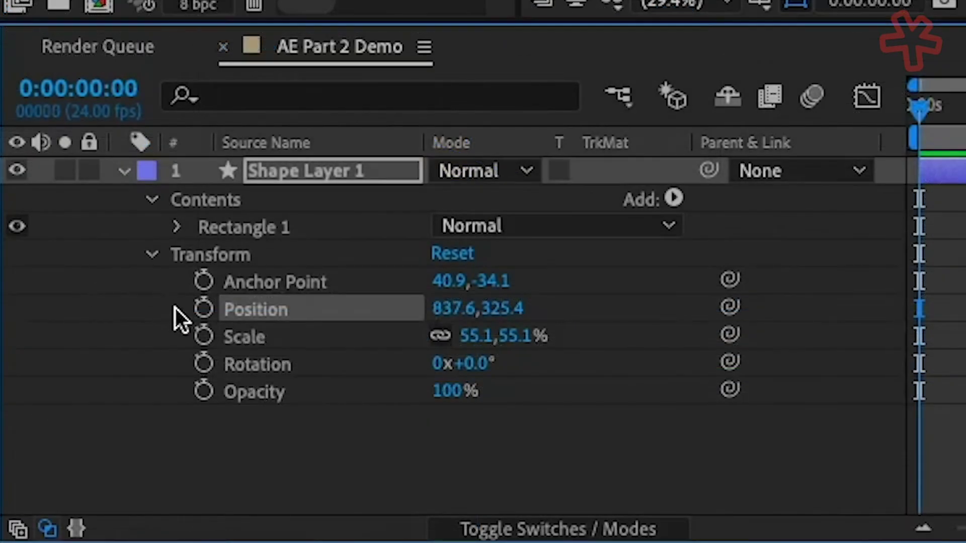
Step: Set a Position keyframe at 1 second with X 1229.6, then clear all Position keyframes
{"action": "left_click", "coordinate": [204, 308]}
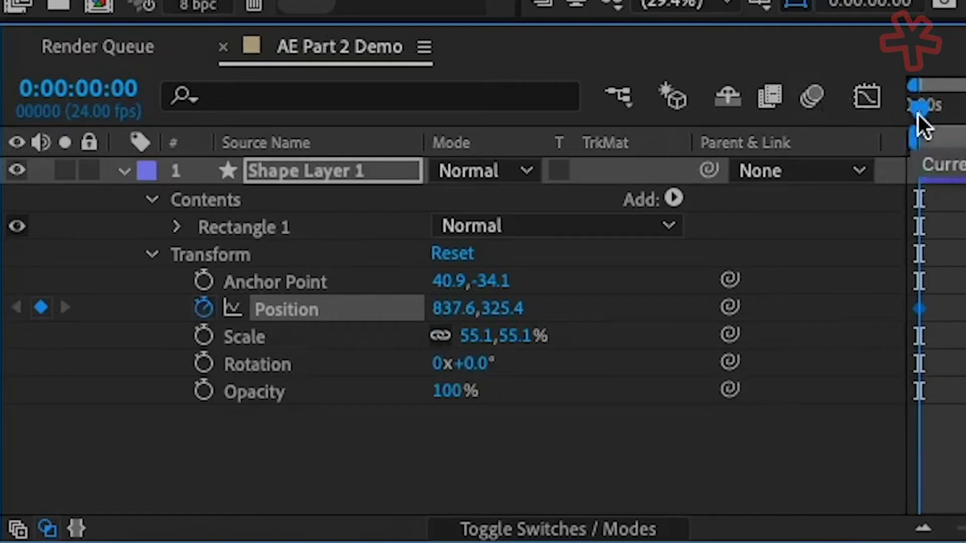
{"action": "left_click_drag", "start_coordinate": [919, 107], "coordinate": [965, 107]}
{"action": "left_click_drag", "start_coordinate": [468, 310], "coordinate": [143, 306]}
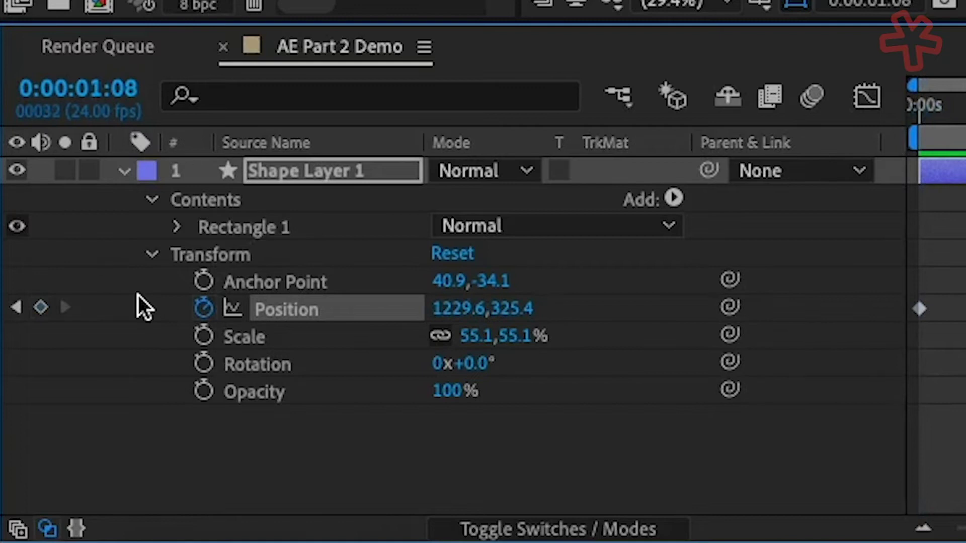
{"action": "left_click", "coordinate": [204, 309]}
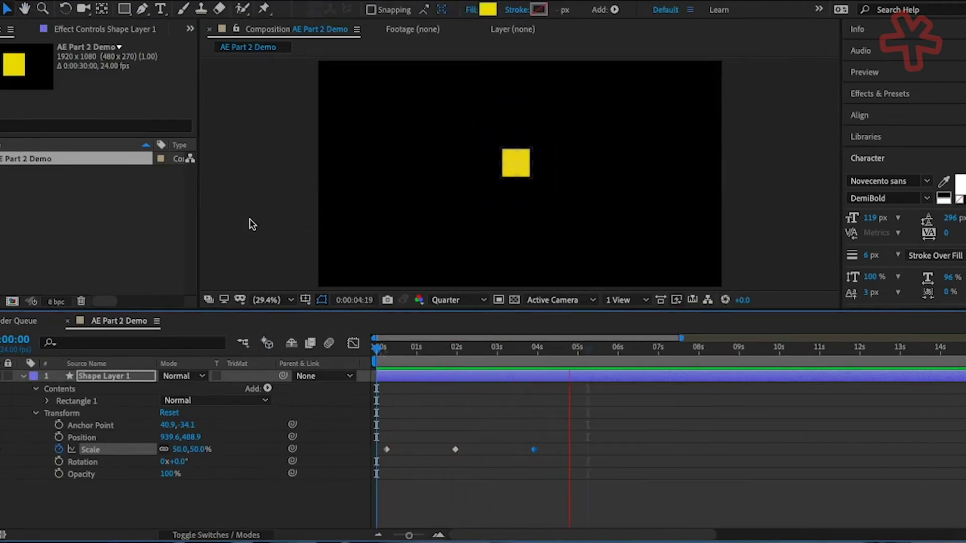
{"action": "key", "text": "space"}
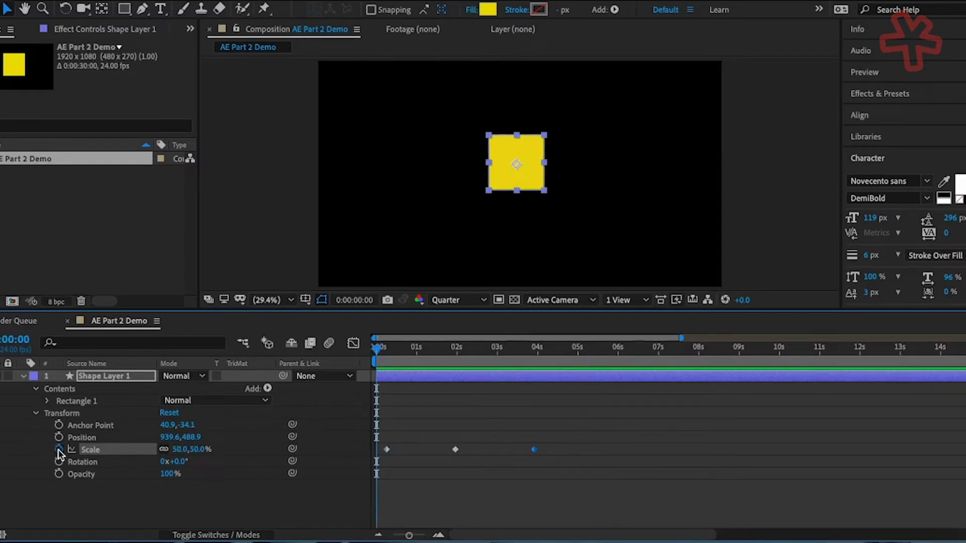
{"action": "left_click", "coordinate": [59, 450]}
{"action": "key", "text": "ctrl+z"}
{"action": "left_click", "coordinate": [35, 448]}
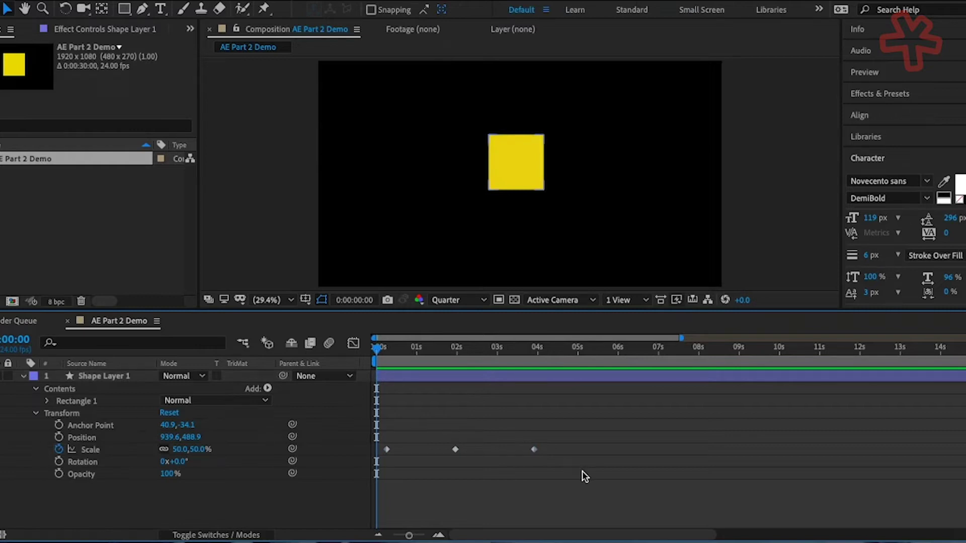
{"action": "left_click_drag", "start_coordinate": [582, 471], "coordinate": [380, 426]}
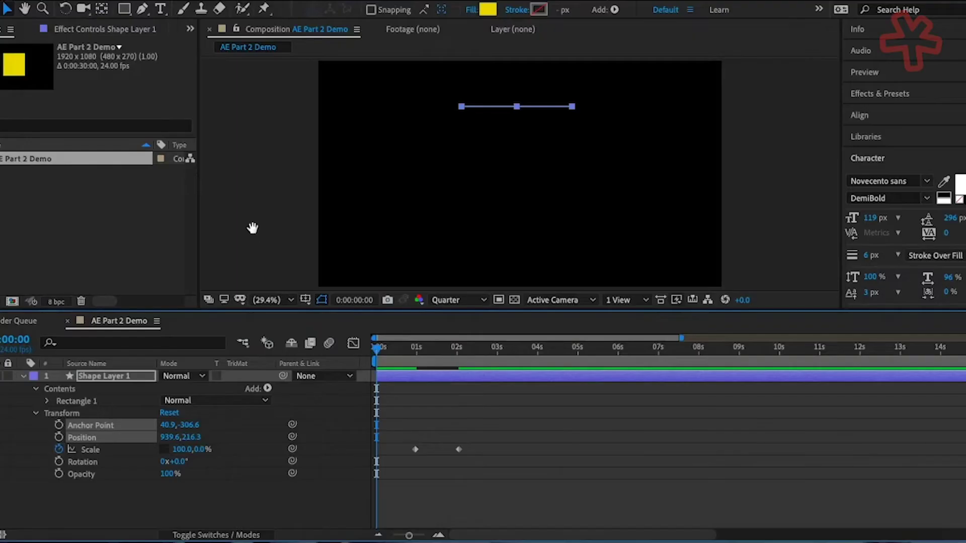
{"action": "key", "text": "space"}
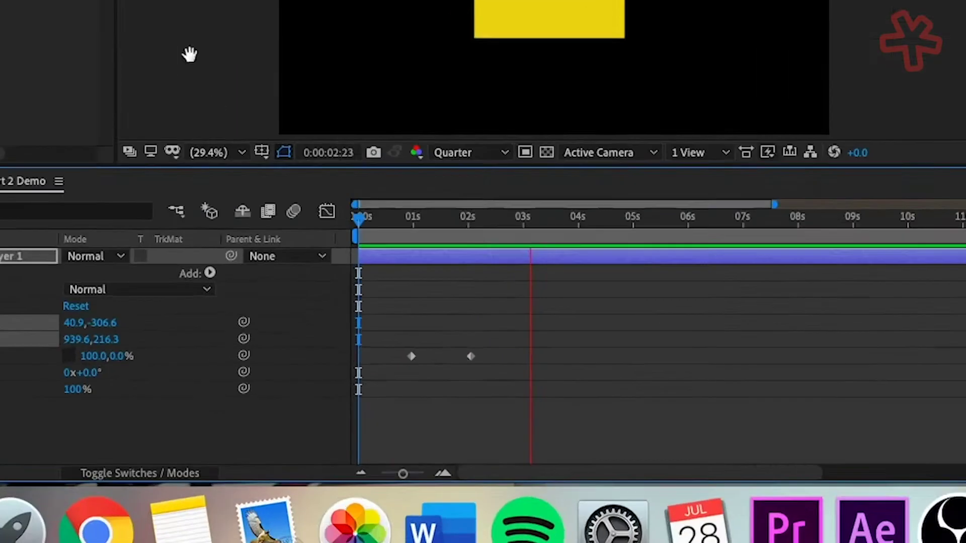
{"action": "key", "text": "space"}
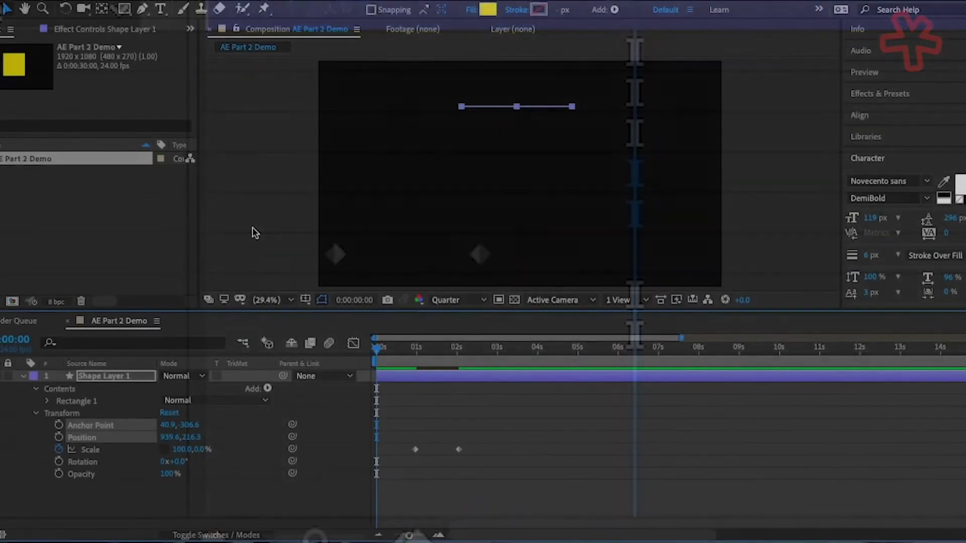
{"action": "key", "text": "space"}
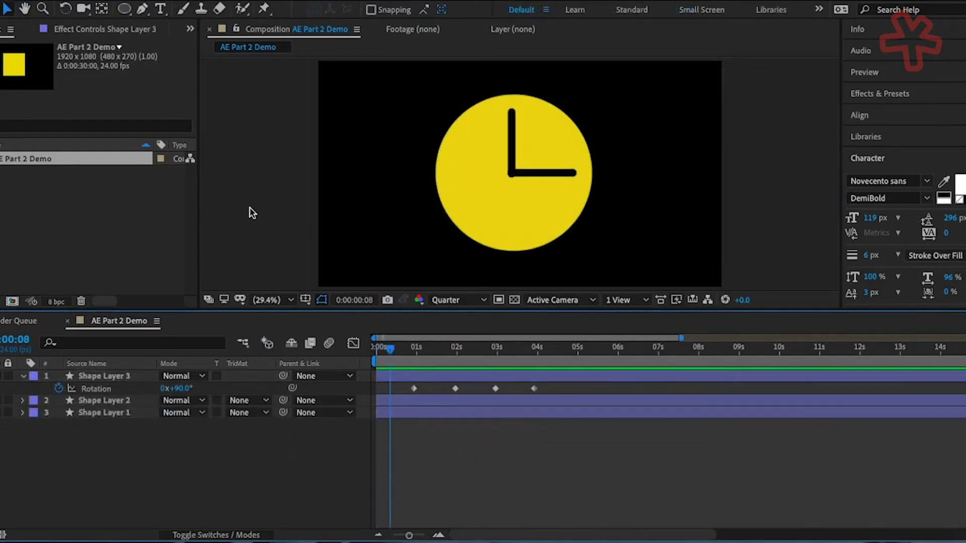
{"action": "key", "text": "space"}
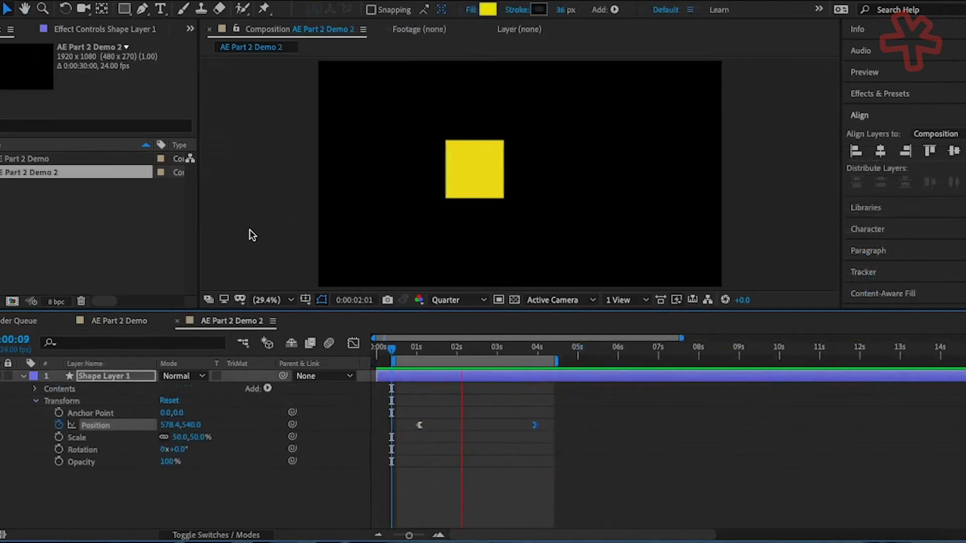
Step: Apply Easy Ease Out to the first Position keyframe and Easy Ease In to the last
{"action": "key", "text": "space"}
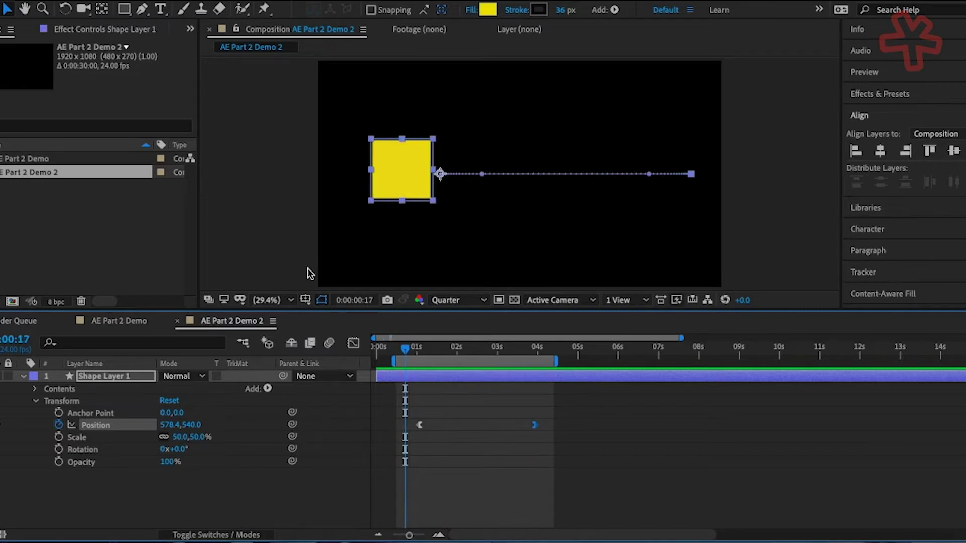
{"action": "left_click_drag", "start_coordinate": [405, 352], "coordinate": [397, 352]}
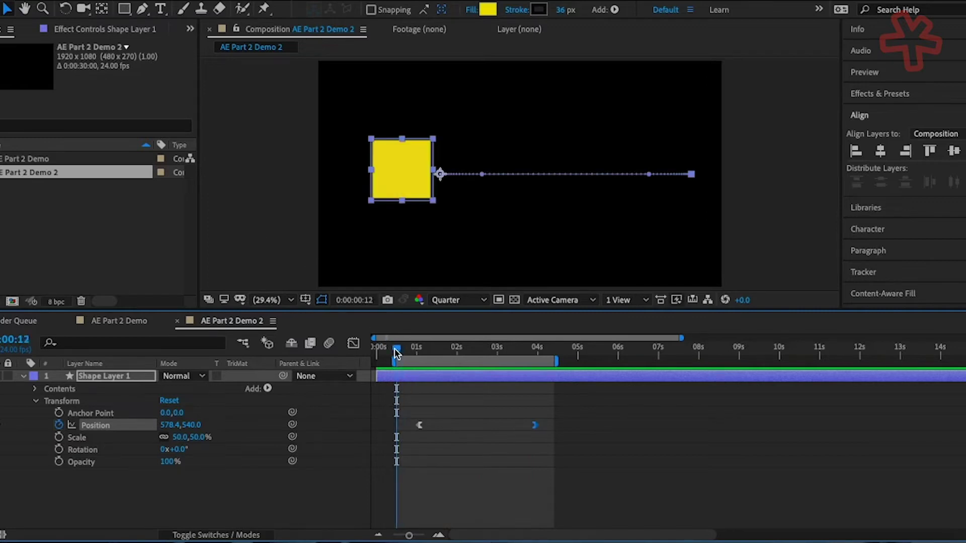
{"action": "right_click", "coordinate": [419, 425]}
{"action": "mouse_move", "coordinate": [542, 536]}
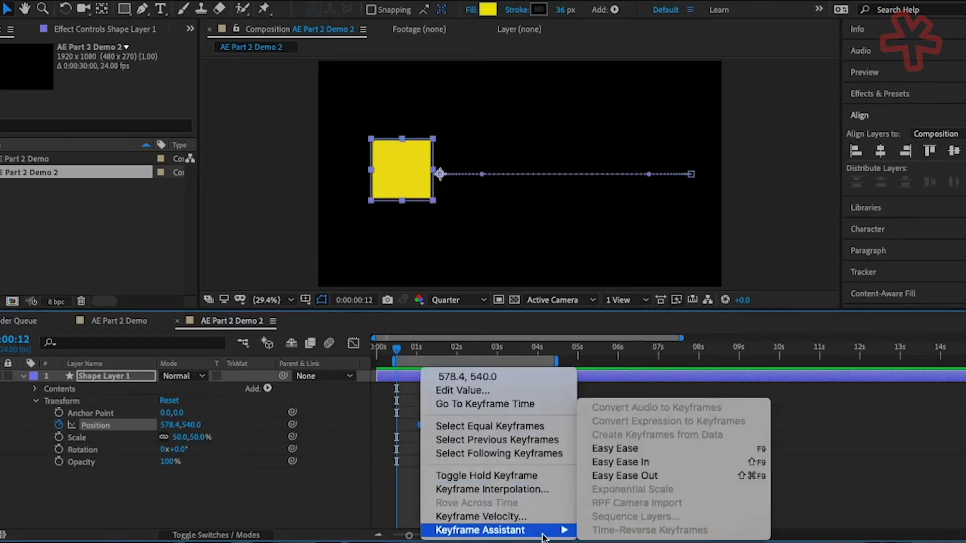
{"action": "left_click", "coordinate": [675, 481]}
{"action": "right_click", "coordinate": [534, 426]}
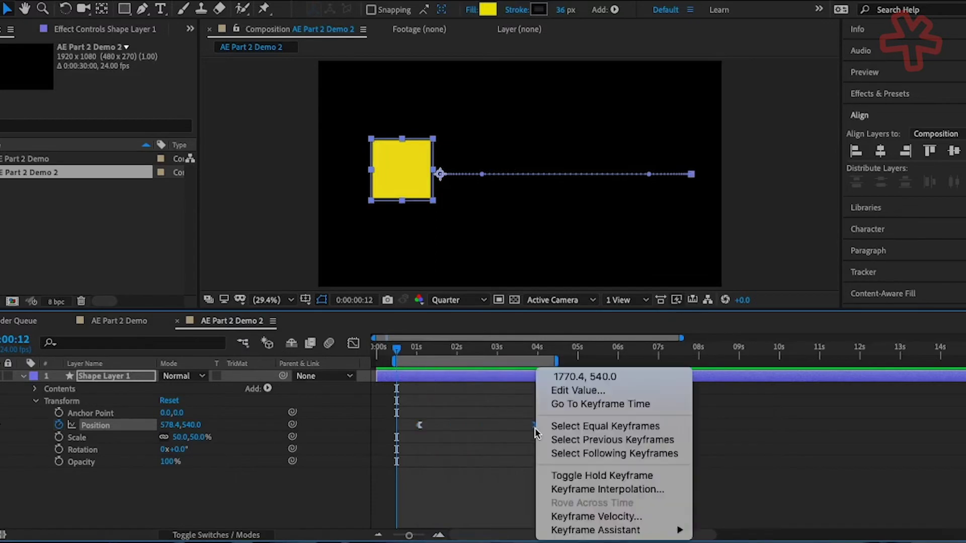
{"action": "mouse_move", "coordinate": [676, 531]}
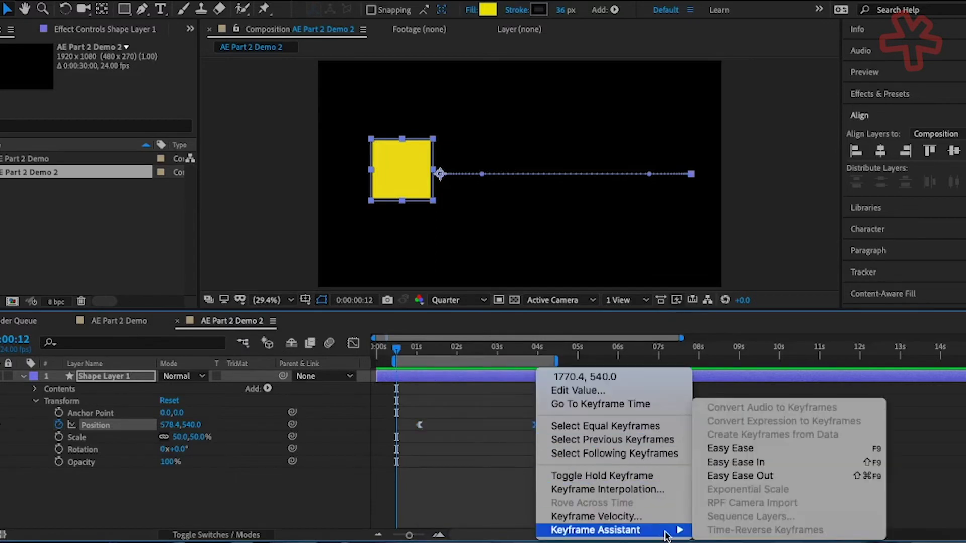
{"action": "left_click", "coordinate": [798, 463]}
Step: Preview the eased slide twice
{"action": "key", "text": "ctrl+shift+h"}
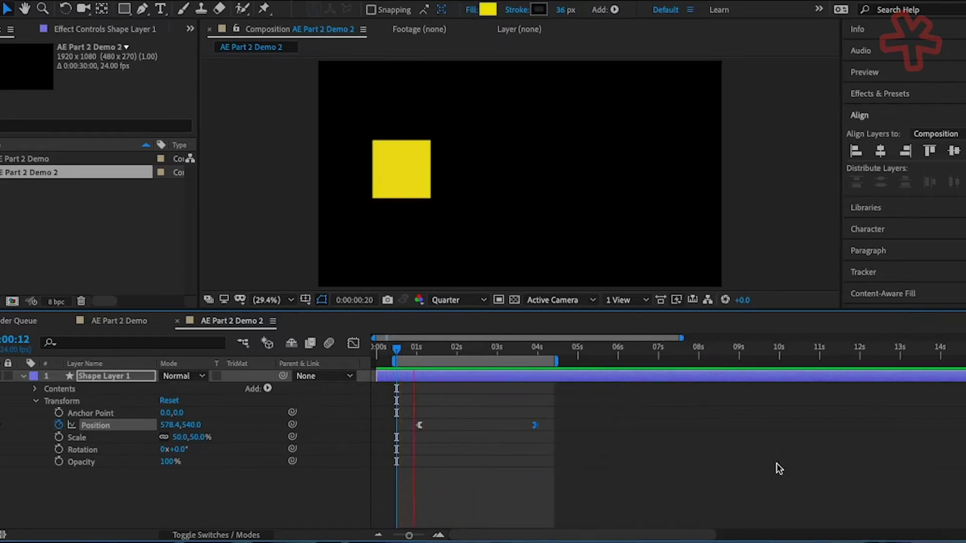
{"action": "key", "text": "space"}
{"action": "key", "text": "ctrl+shift+h"}
{"action": "key", "text": "space"}
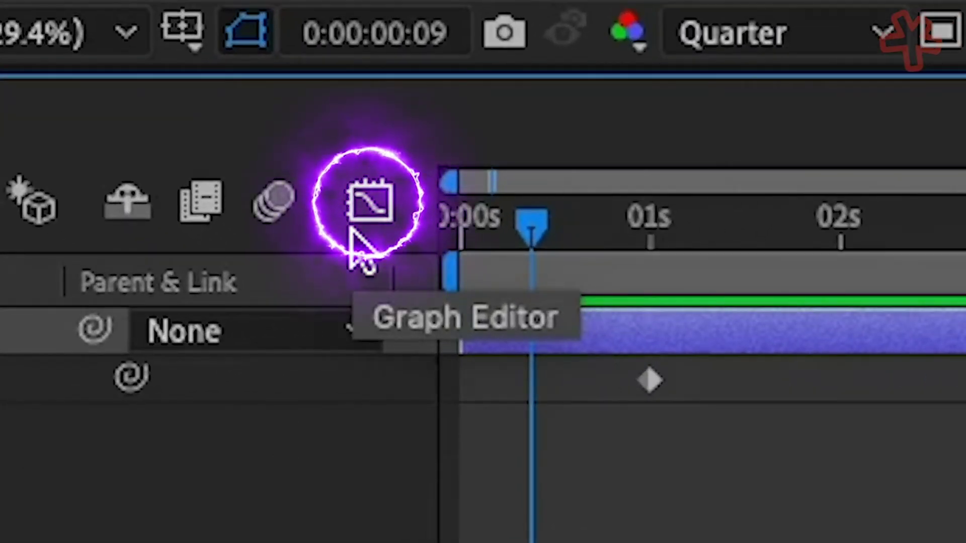
Step: Show the Graph Editor's value graph, with Scale rising from 50% at 1 s to 100% at 3 s
{"action": "left_click", "coordinate": [354, 224]}
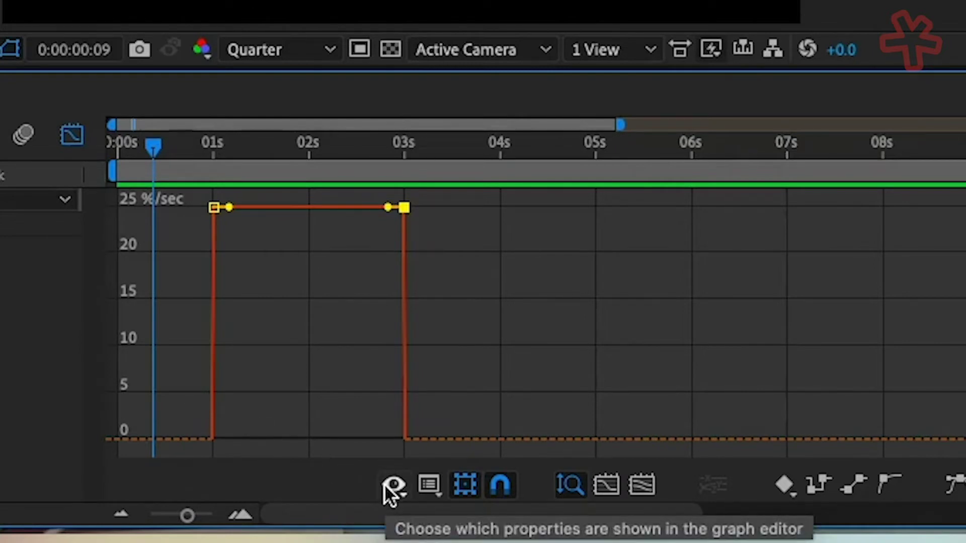
{"action": "left_click", "coordinate": [420, 487]}
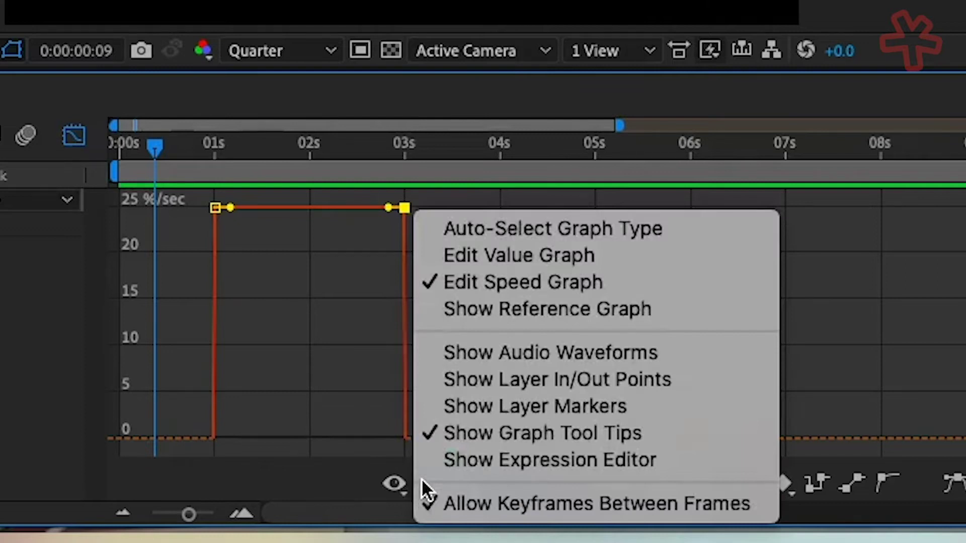
{"action": "left_click", "coordinate": [622, 268]}
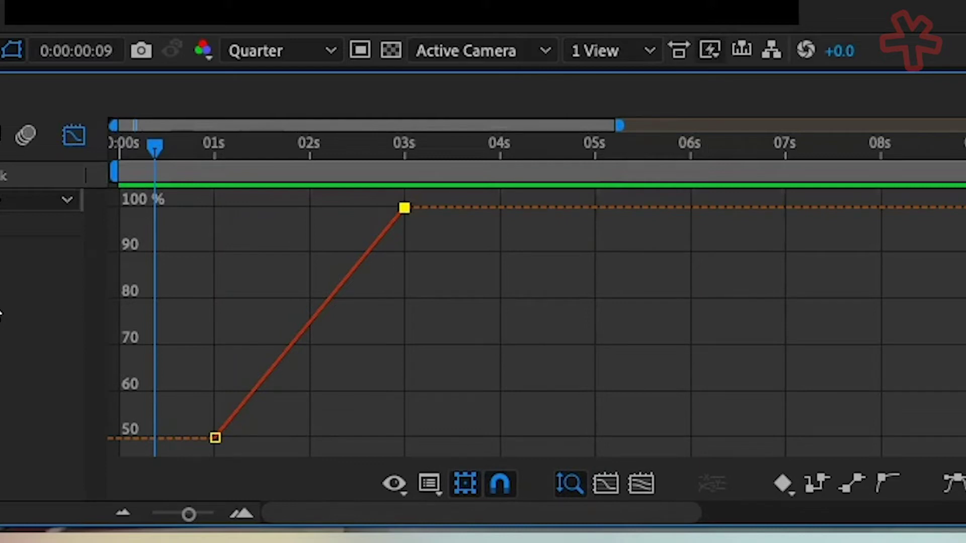
Step: Switch to the speed graph showing a constant 25 %/sec Scale speed, previewing before and after
{"action": "key", "text": "space"}
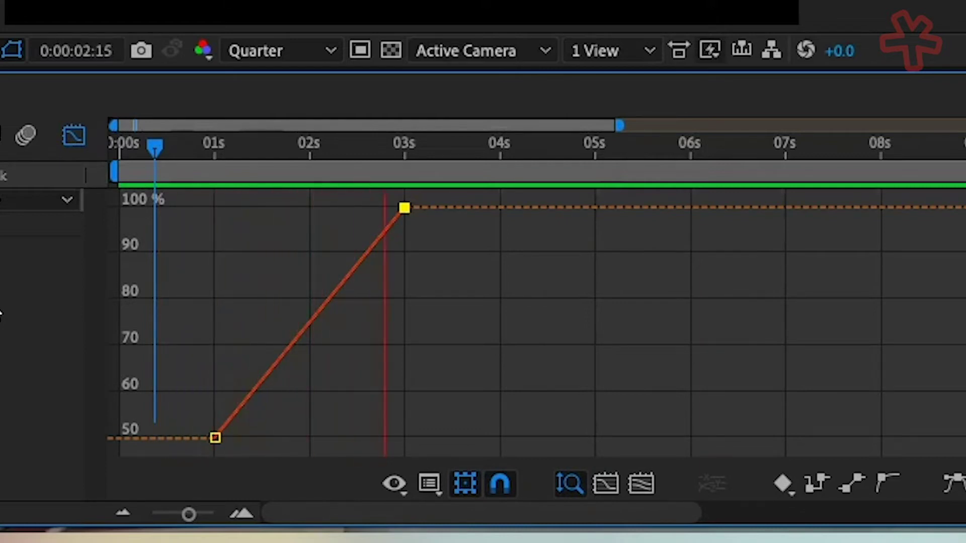
{"action": "key", "text": "space"}
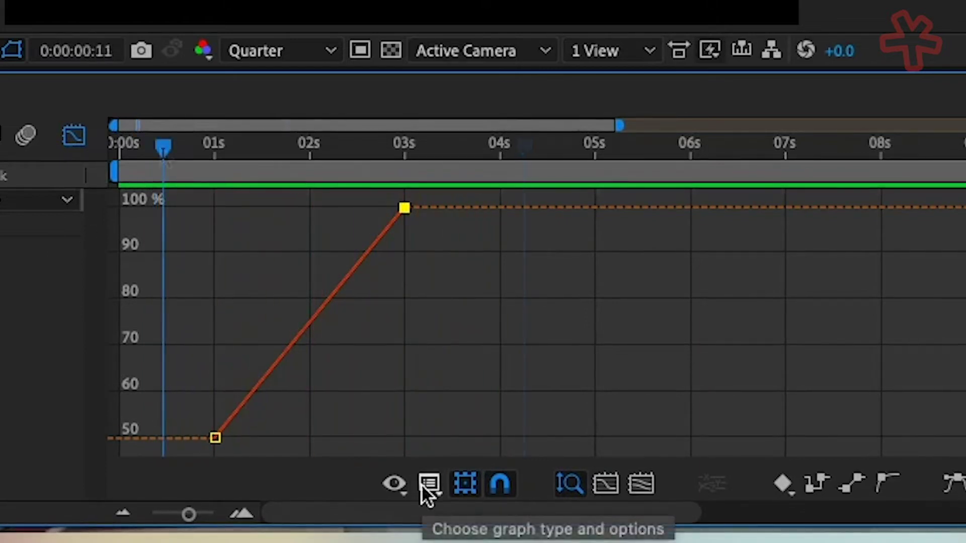
{"action": "left_click", "coordinate": [429, 484]}
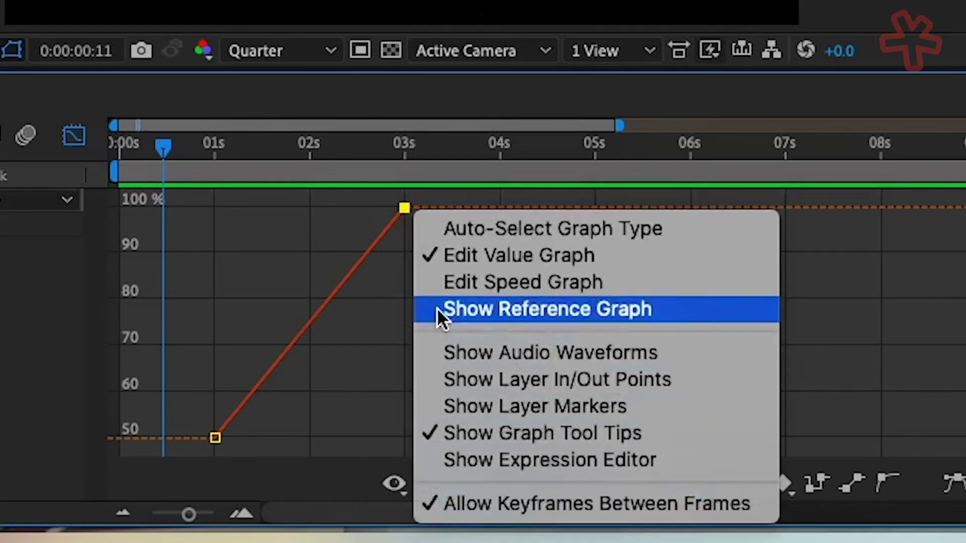
{"action": "left_click", "coordinate": [430, 289]}
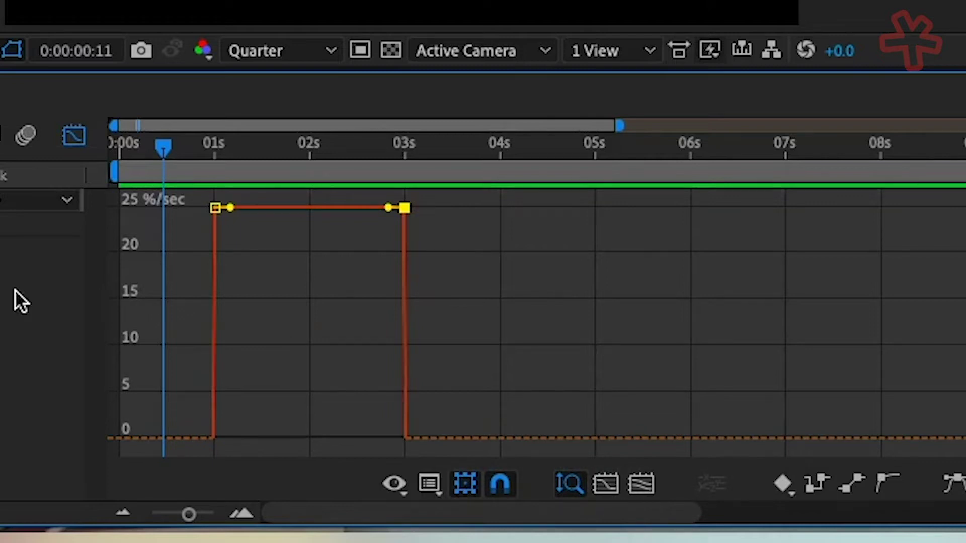
{"action": "key", "text": "space"}
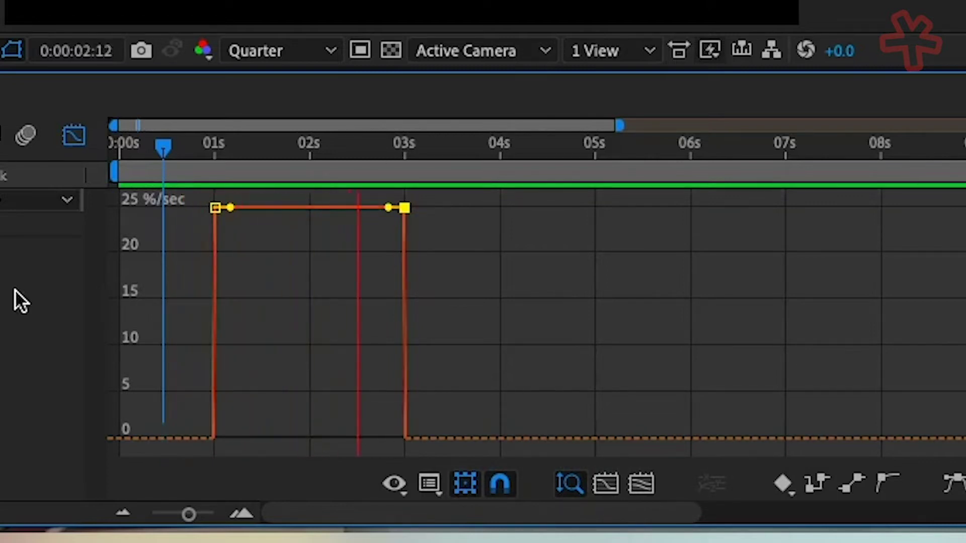
{"action": "key", "text": "space"}
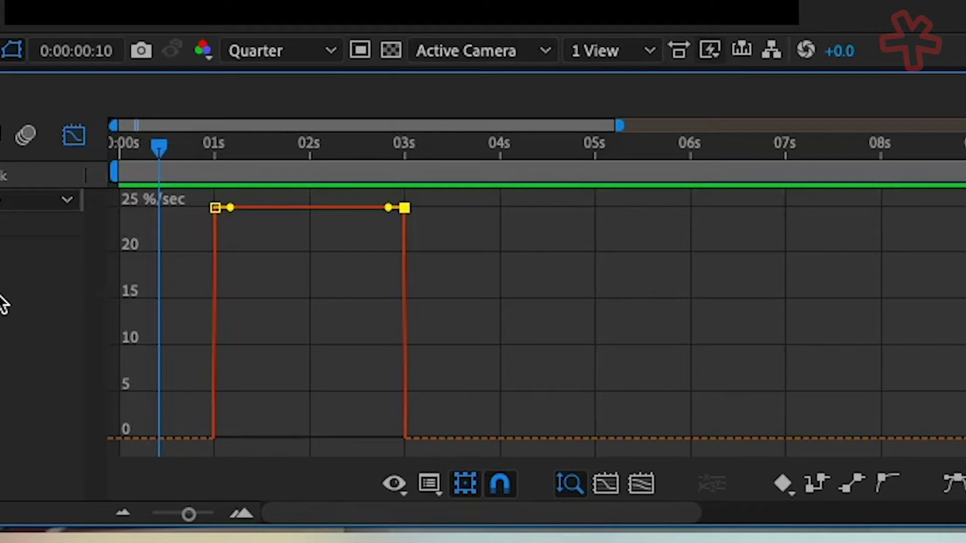
Step: Turn off the Graph Editor and delete the yellow square's Shape Layer 1
{"action": "left_click", "coordinate": [67, 141]}
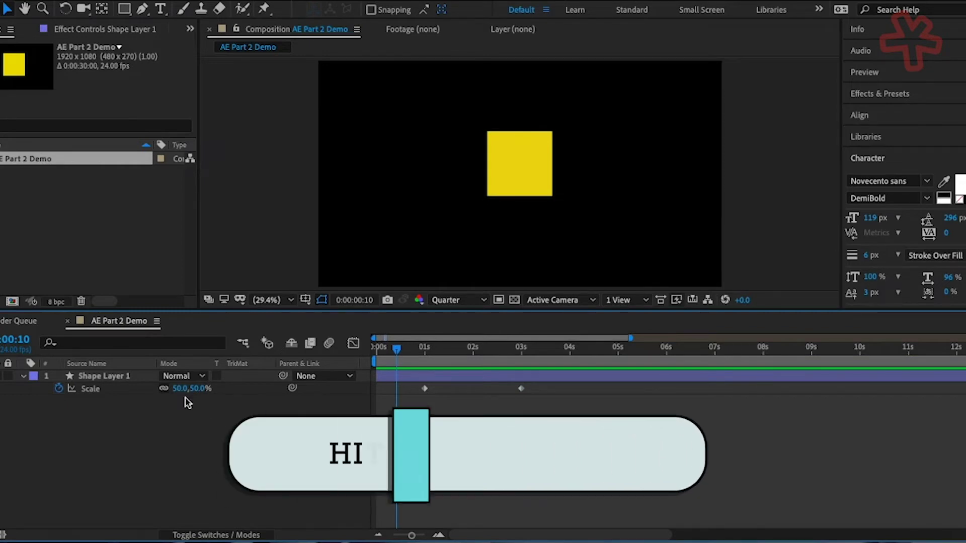
{"action": "left_click", "coordinate": [141, 375]}
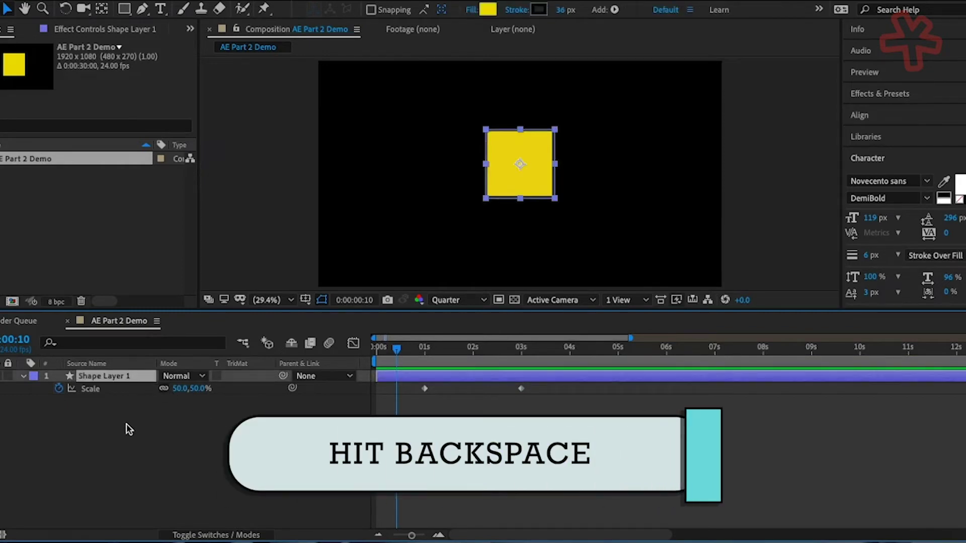
{"action": "key", "text": "BackSpace"}
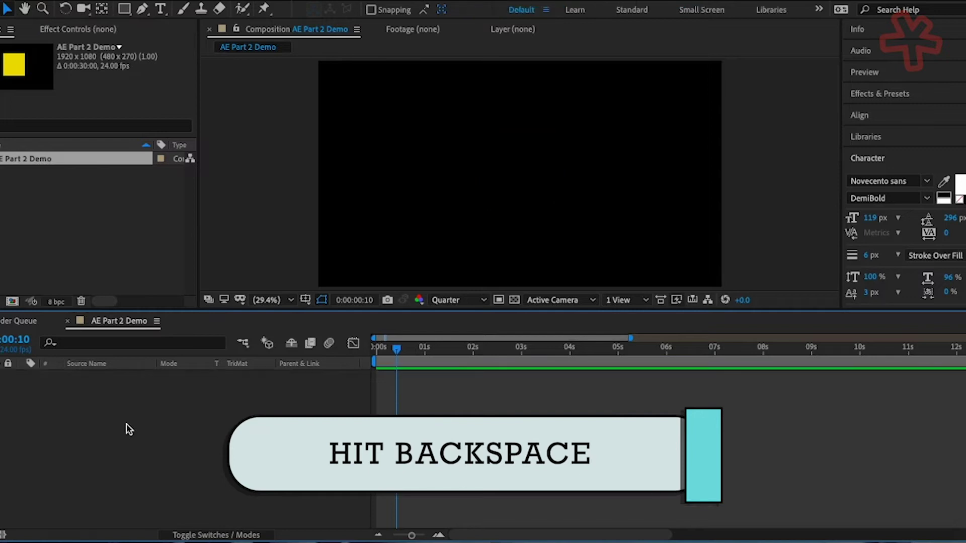
Step: Draw a square with the Rectangle tool, fill it red (EA141F), and select its layer
{"action": "key", "text": "q"}
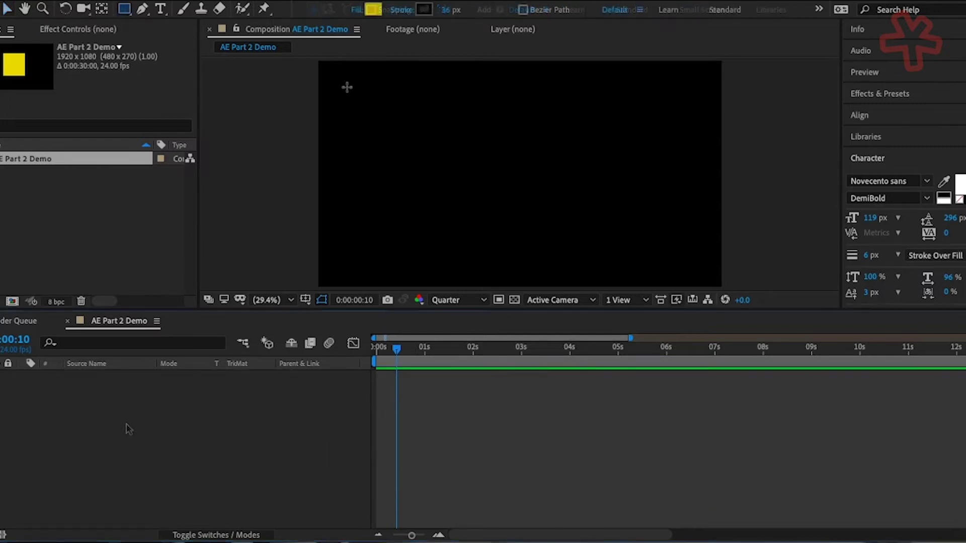
{"action": "mouse_move", "coordinate": [446, 103]}
{"action": "left_mouse_down"}
{"action": "mouse_move", "coordinate": [492, 130]}
{"action": "mouse_move", "coordinate": [554, 202]}
{"action": "left_mouse_up"}
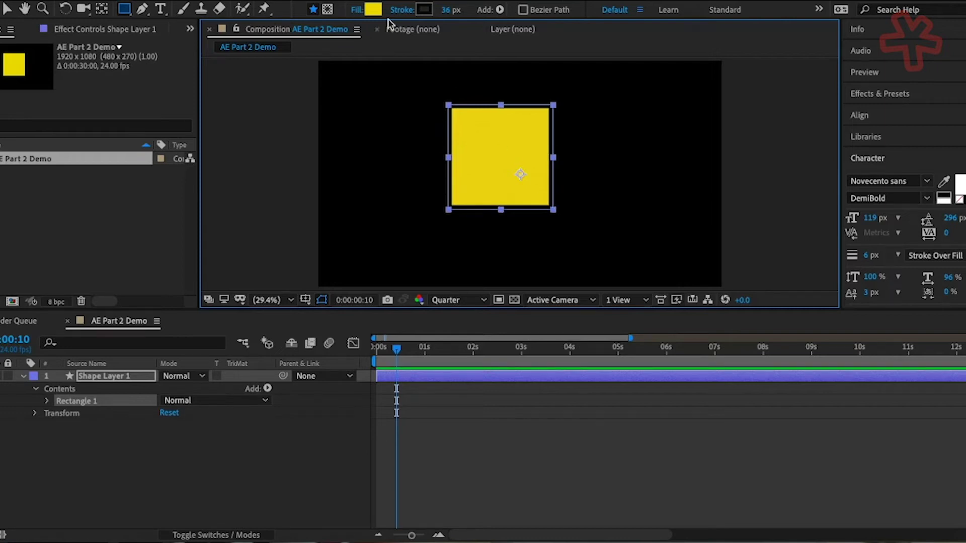
{"action": "left_click", "coordinate": [373, 9]}
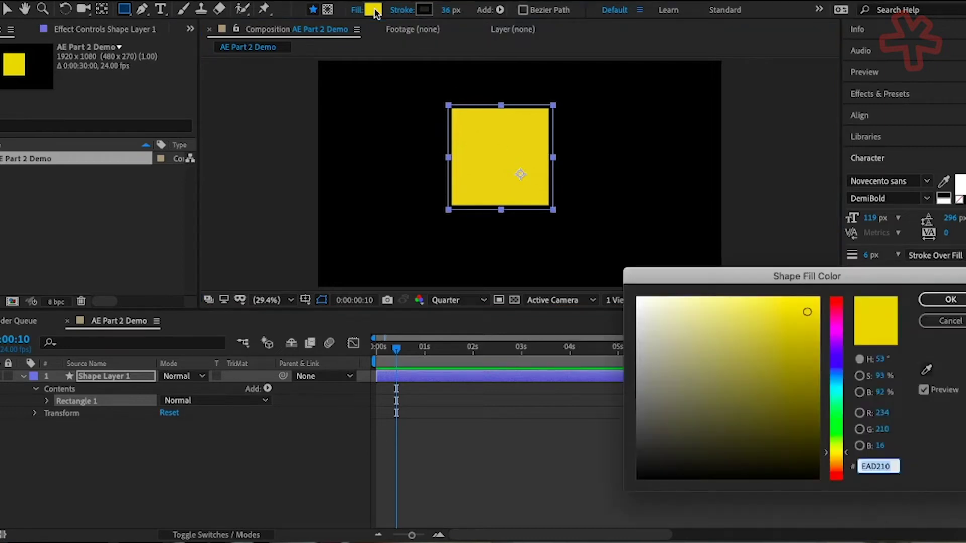
{"action": "left_click", "coordinate": [836, 300]}
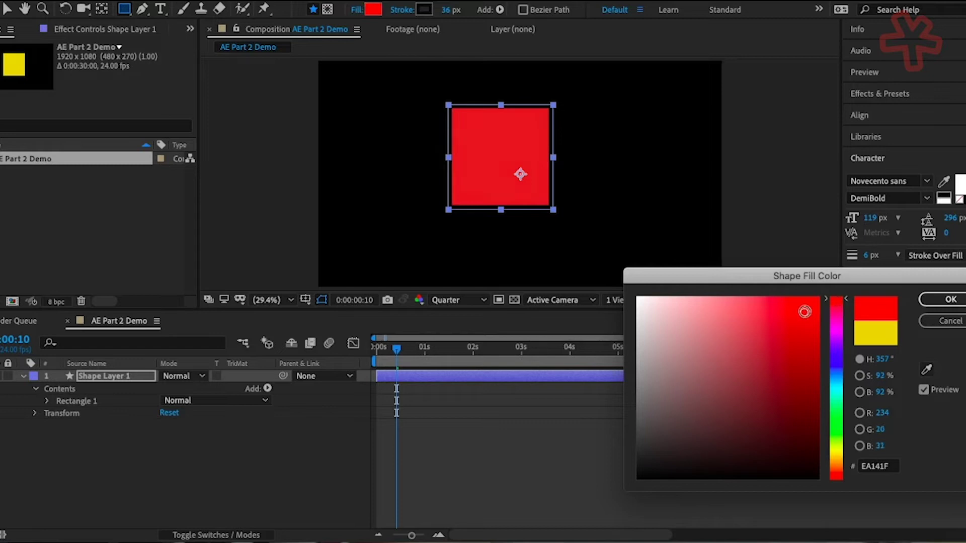
{"action": "left_click", "coordinate": [931, 299]}
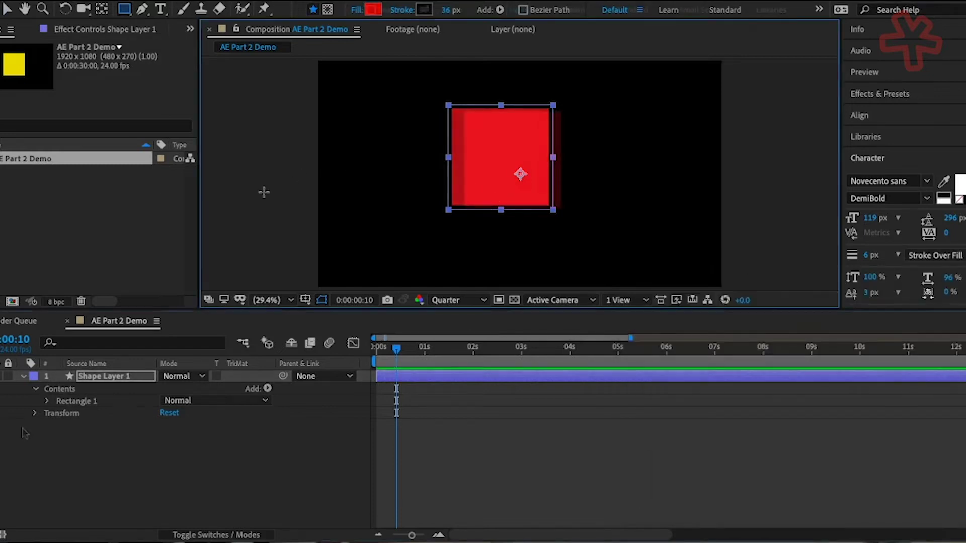
{"action": "key", "text": "v"}
{"action": "left_click", "coordinate": [22, 376]}
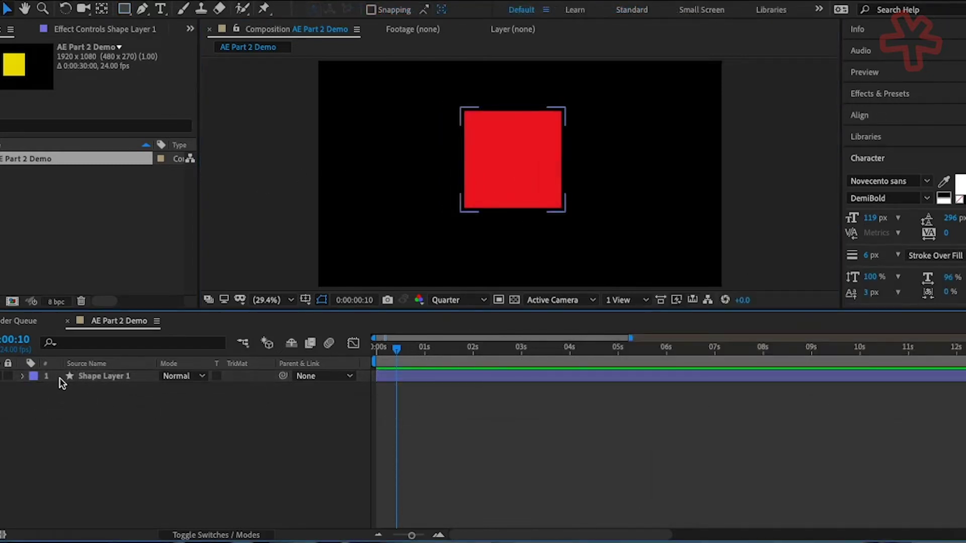
{"action": "left_click", "coordinate": [110, 376]}
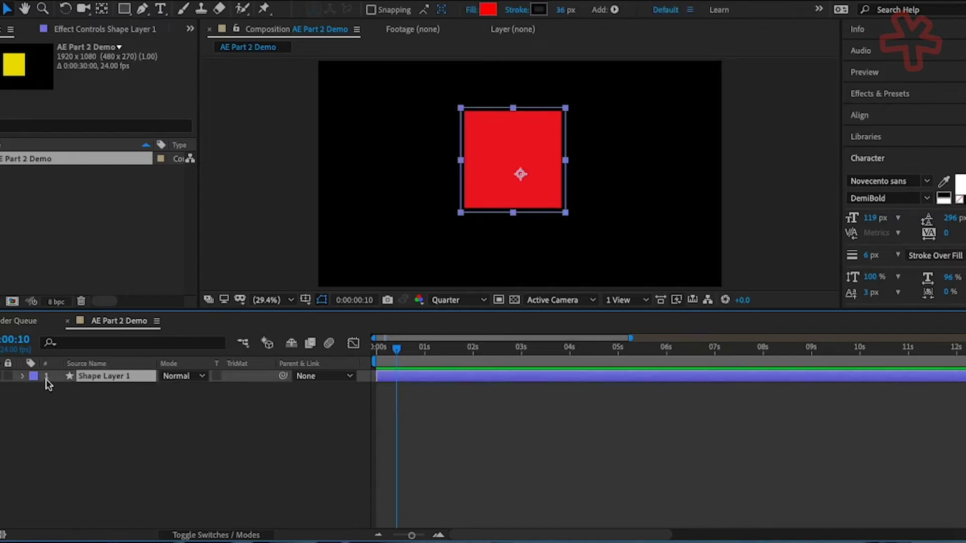
Step: Set the red square's Rectangle Path size to 150 x 150 and drag it to the upper left
{"action": "left_click", "coordinate": [20, 376]}
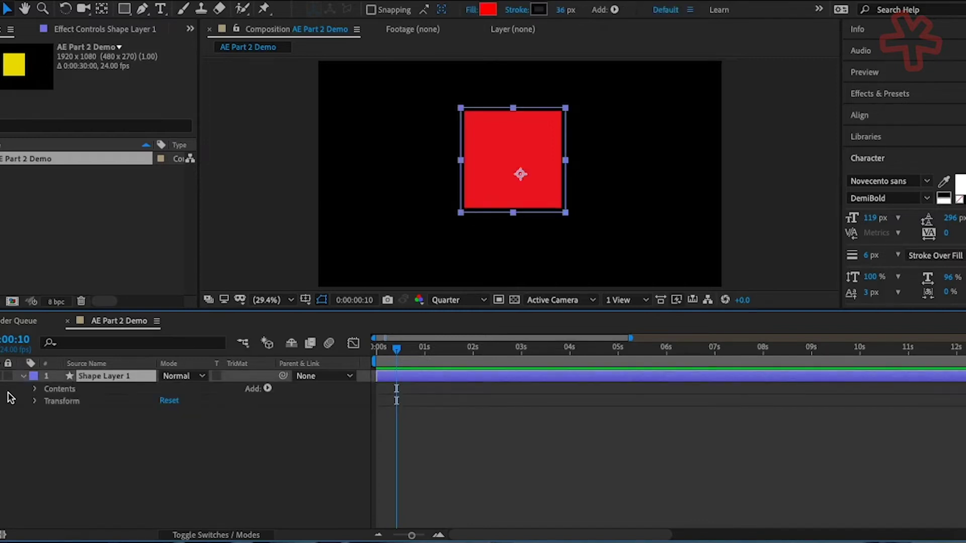
{"action": "left_click", "coordinate": [34, 389]}
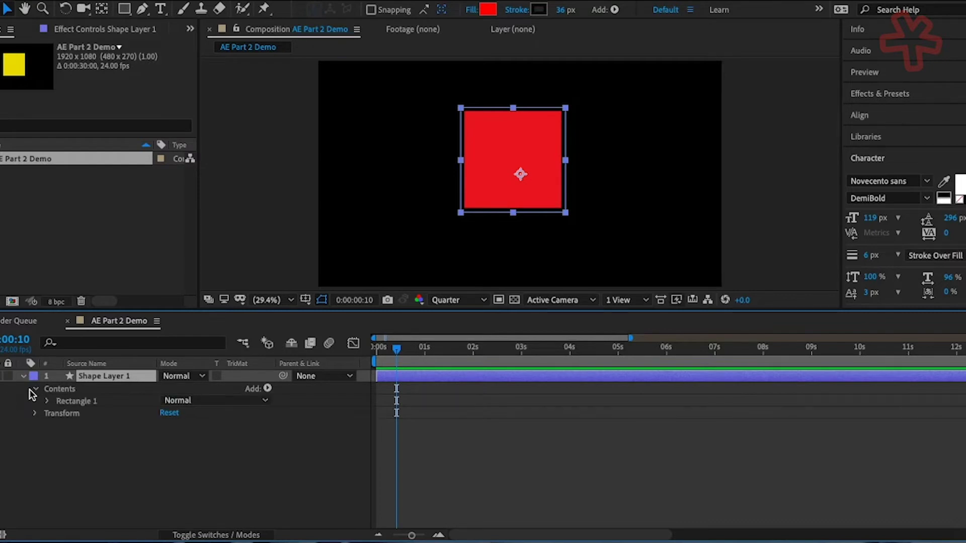
{"action": "left_click", "coordinate": [46, 401]}
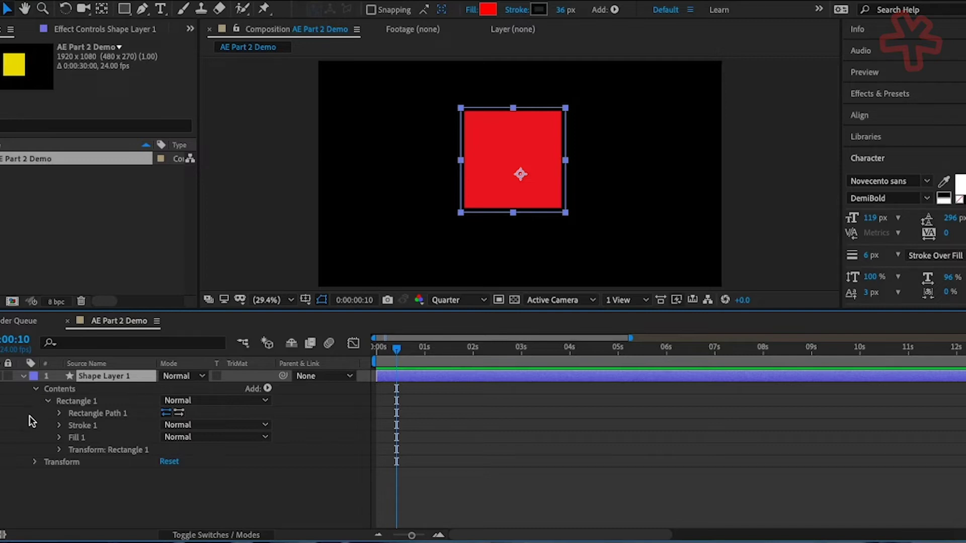
{"action": "left_click", "coordinate": [59, 413]}
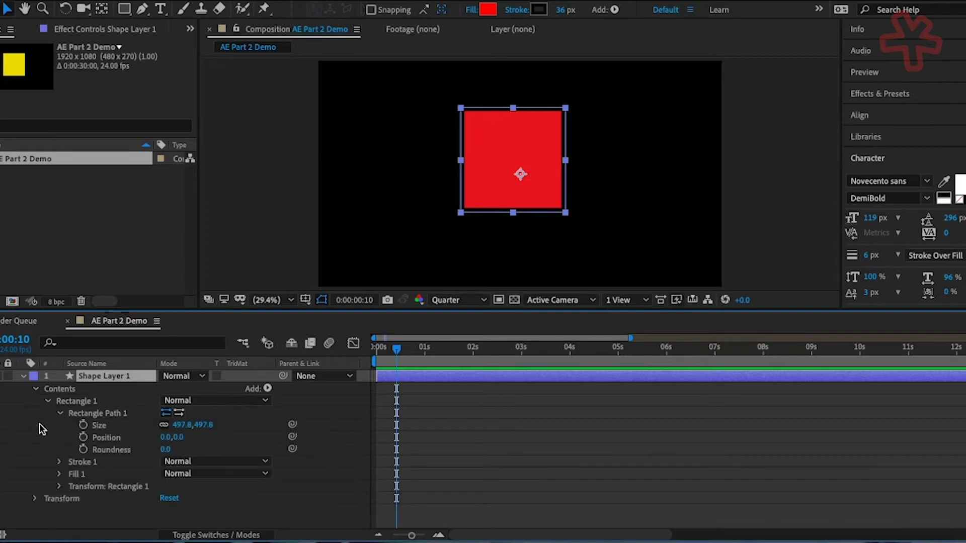
{"action": "left_click", "coordinate": [179, 425]}
{"action": "type", "text": "150"}
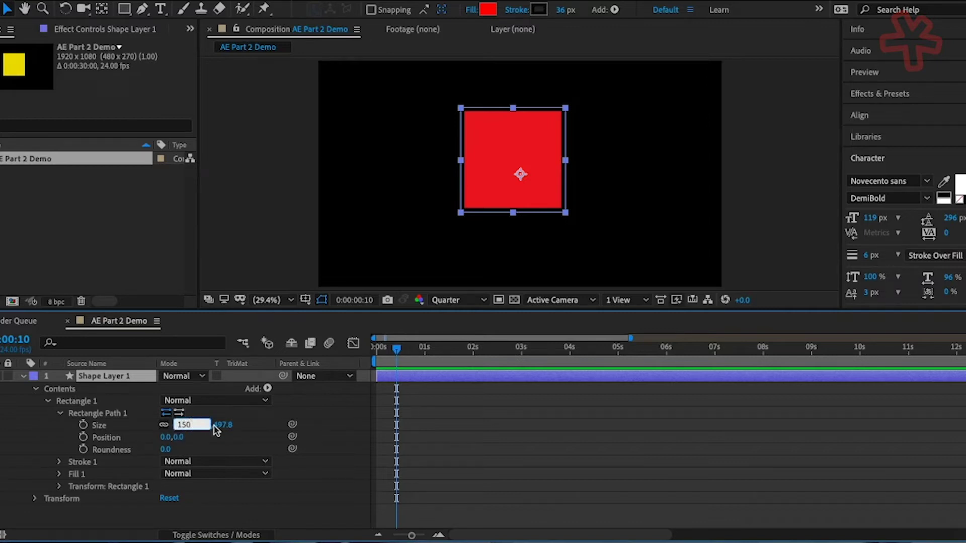
{"action": "left_click", "coordinate": [220, 428]}
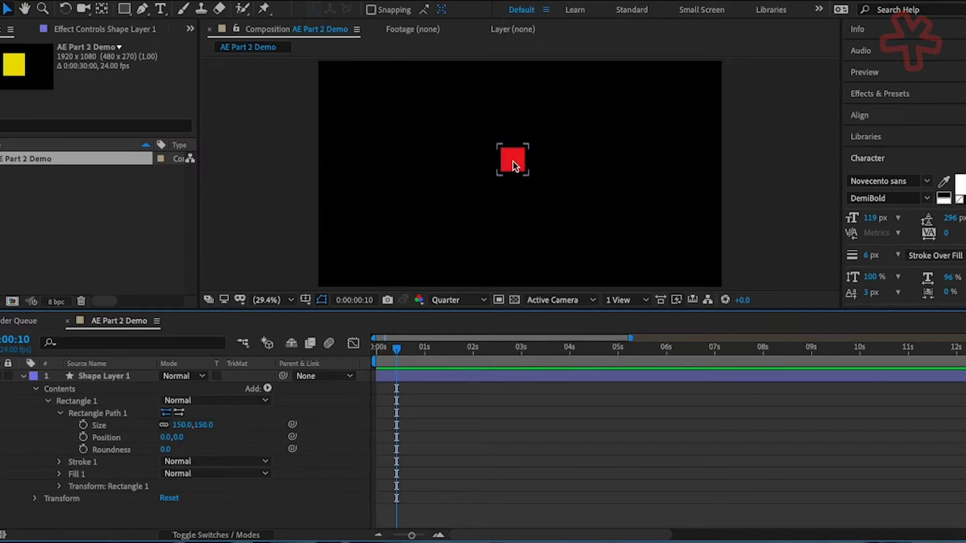
{"action": "left_click_drag", "start_coordinate": [512, 161], "coordinate": [405, 120]}
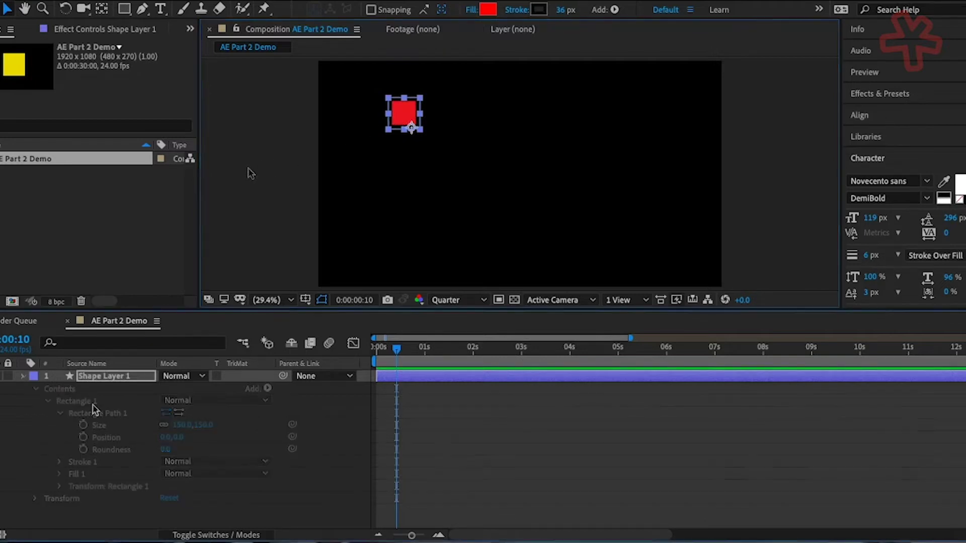
Step: Duplicate the red square layer four times and move Shape Layer 1's square down to the lower left
{"action": "key", "text": "ctrl+grave"}
{"action": "key", "text": "super+d"}
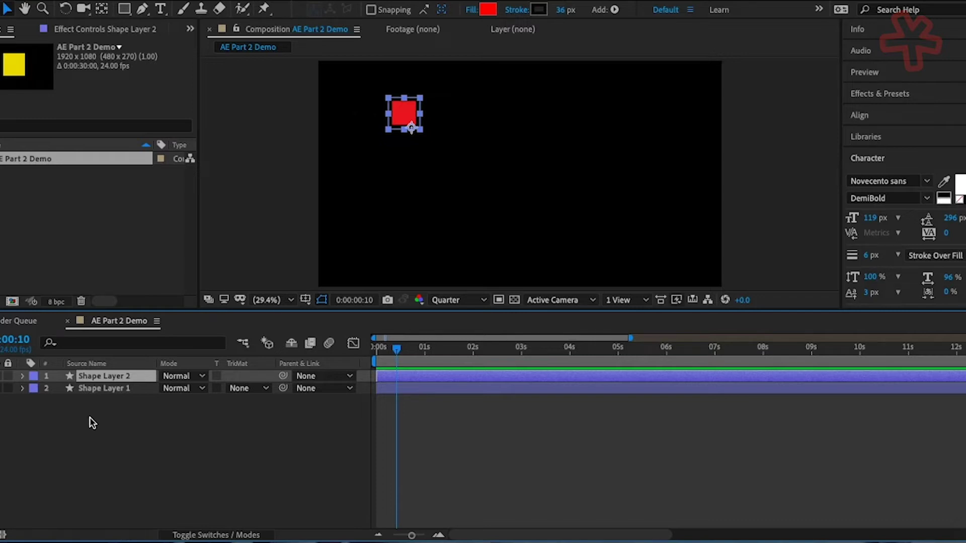
{"action": "key", "text": "ctrl+d"}
{"action": "key", "text": "ctrl+d"}
{"action": "key", "text": "ctrl+d"}
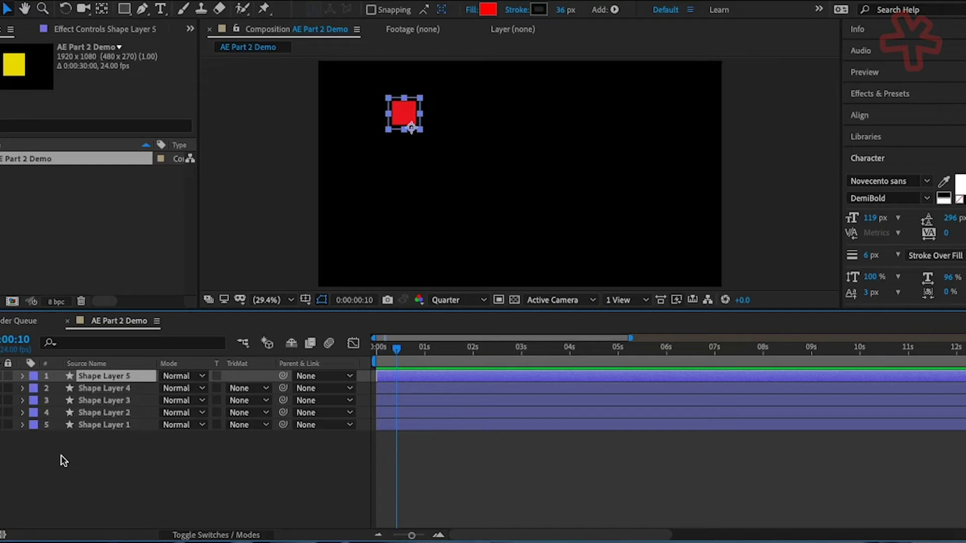
{"action": "left_click", "coordinate": [137, 425]}
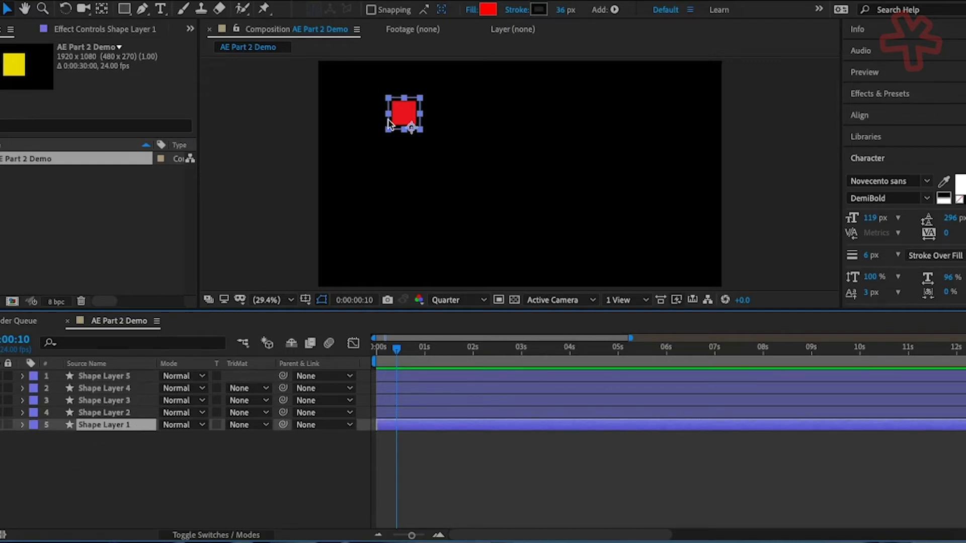
{"action": "left_click_drag", "start_coordinate": [393, 108], "coordinate": [393, 233]}
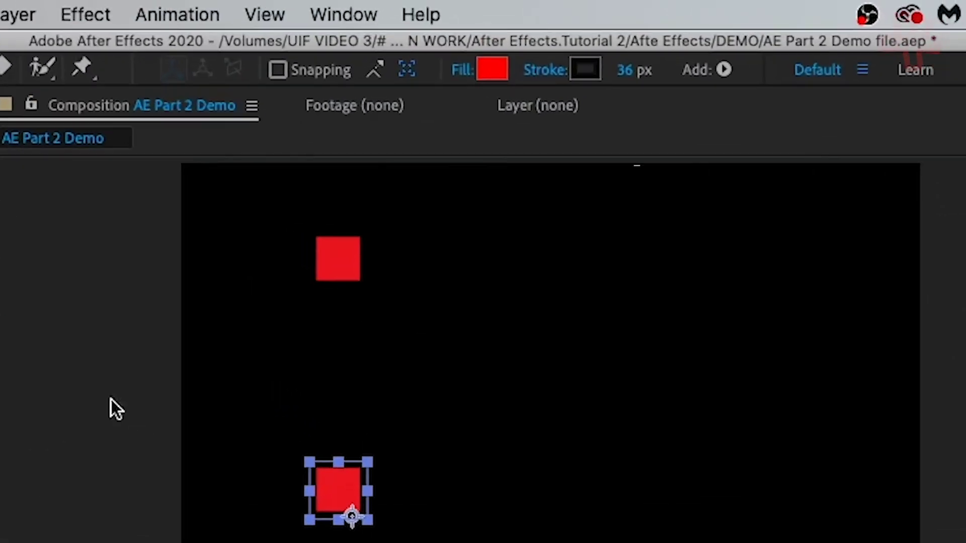
Step: Show the Align panel and select all five square shape layers
{"action": "left_click", "coordinate": [345, 11]}
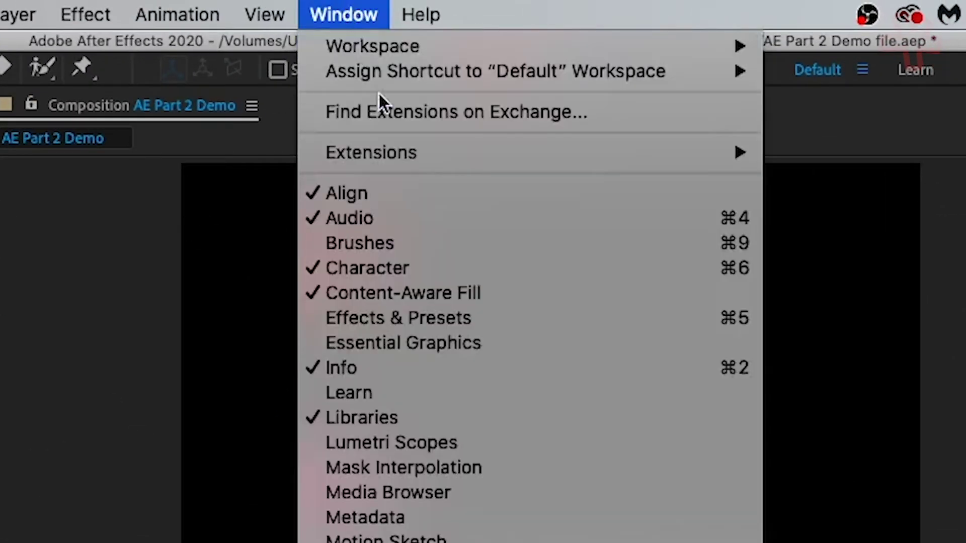
{"action": "left_click", "coordinate": [441, 194]}
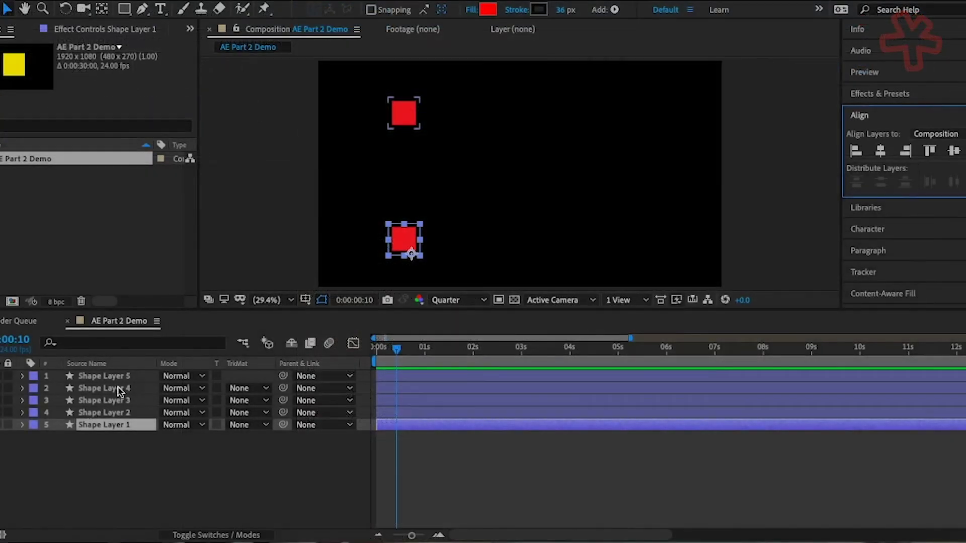
{"action": "left_click", "coordinate": [143, 377]}
{"action": "left_click", "coordinate": [147, 425], "text": "shift"}
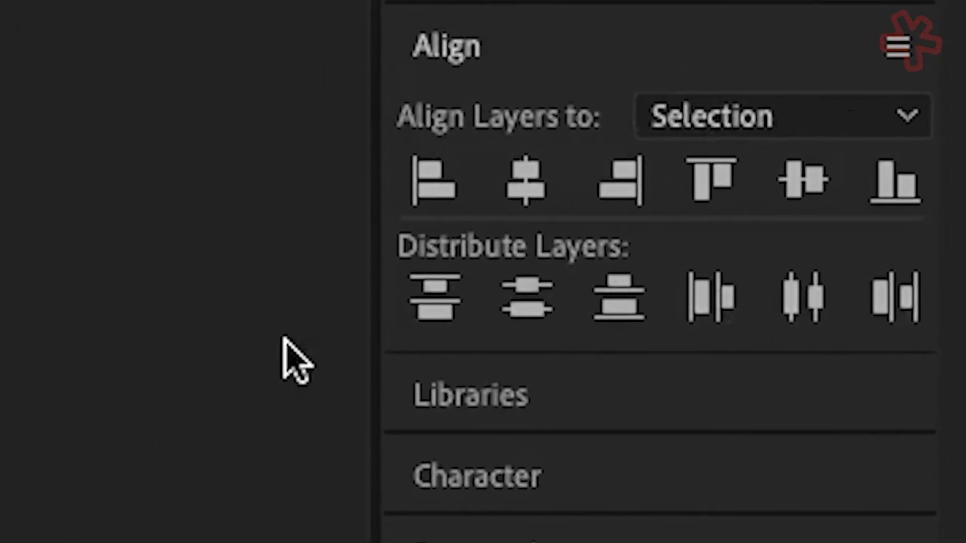
Step: Distribute the five squares evenly top to bottom, then select only the Linear layer
{"action": "left_click", "coordinate": [505, 306]}
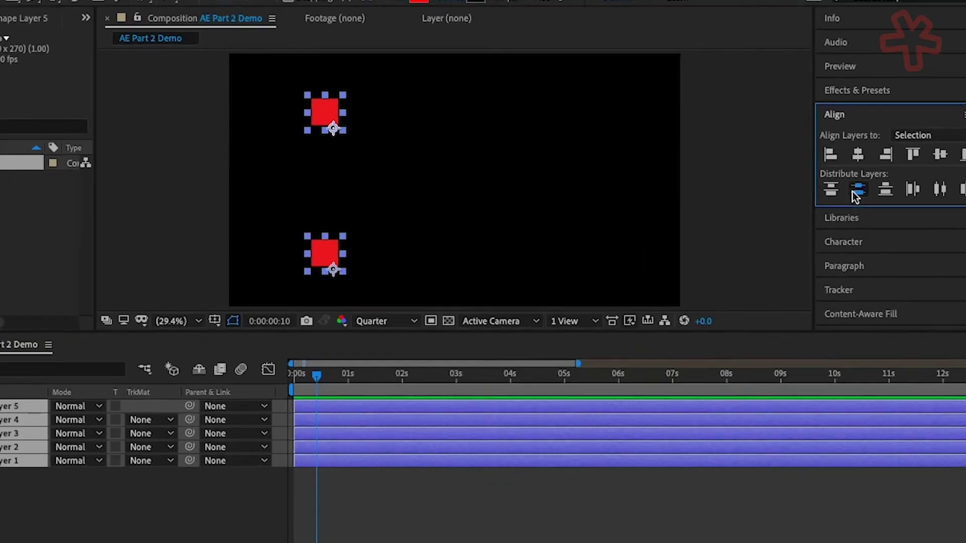
{"action": "left_click", "coordinate": [763, 220]}
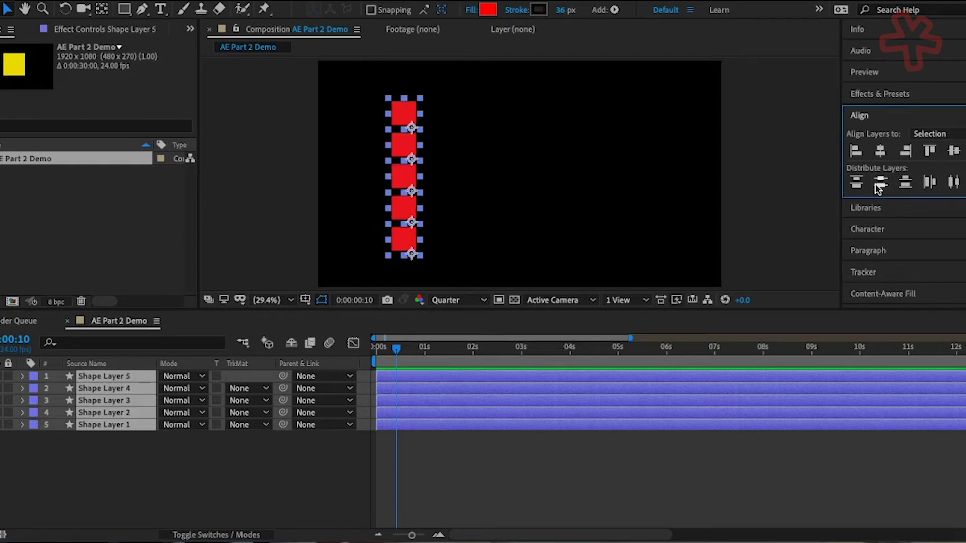
{"action": "left_click", "coordinate": [246, 237]}
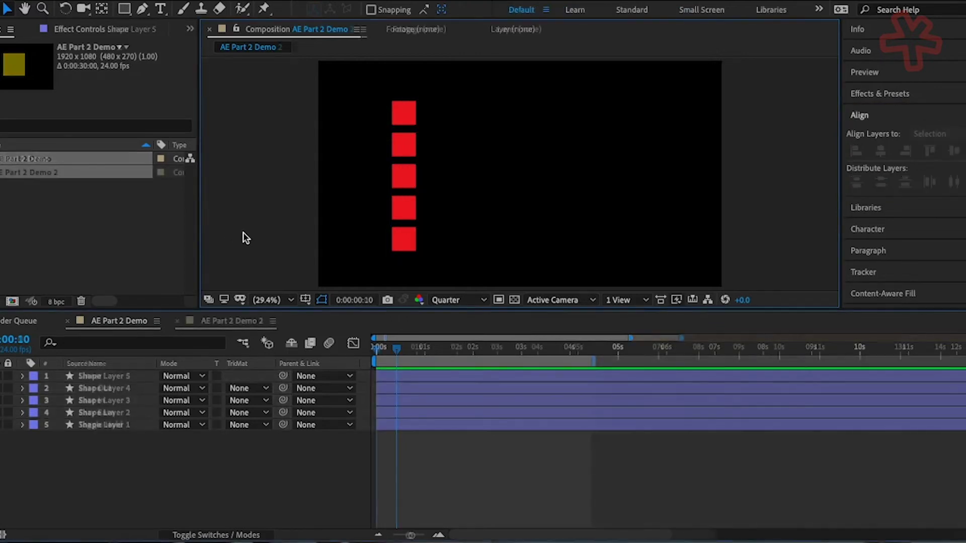
{"action": "left_click", "coordinate": [126, 376]}
Step: Keyframe the Linear square's Position at 0s and slide it right to X 1559.1
{"action": "key", "text": "p"}
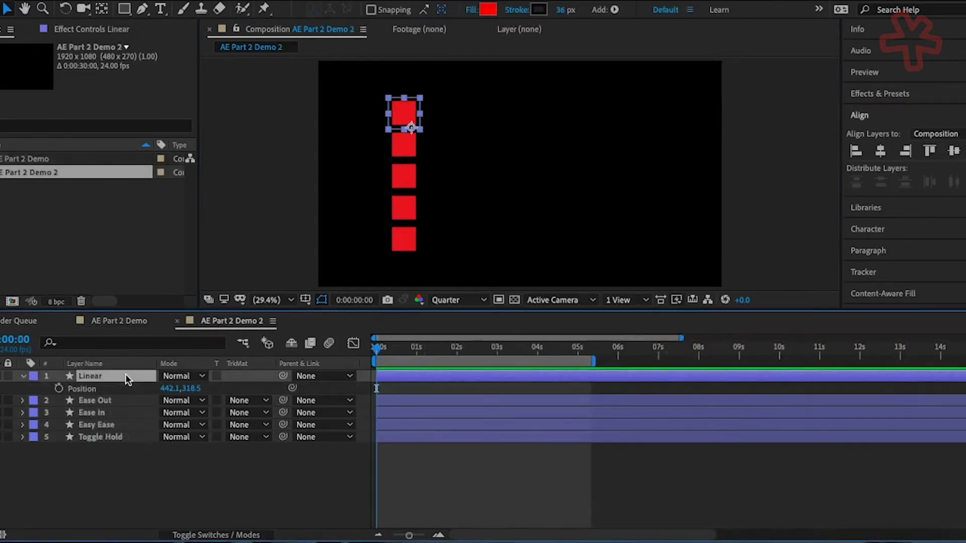
{"action": "left_click", "coordinate": [59, 389]}
{"action": "left_click_drag", "start_coordinate": [377, 347], "coordinate": [457, 352]}
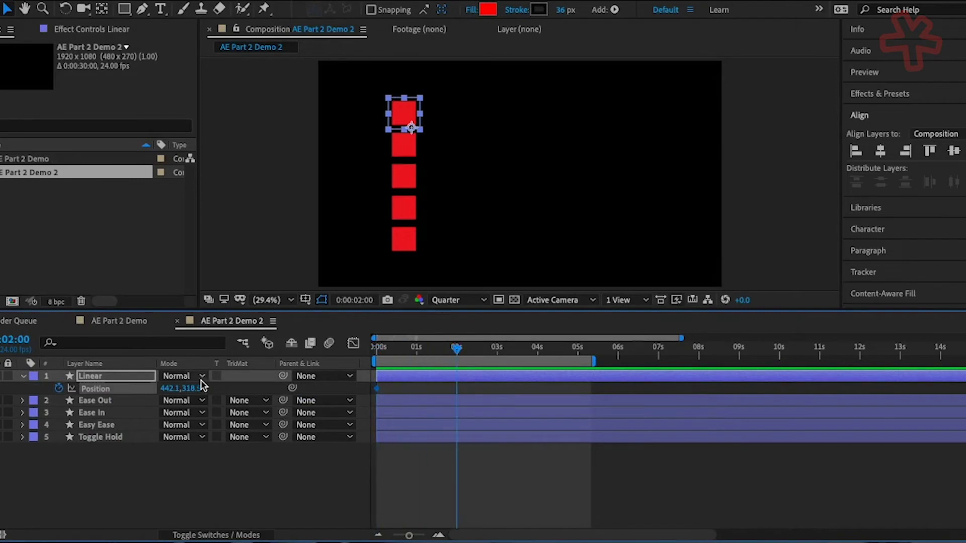
{"action": "left_click_drag", "start_coordinate": [171, 388], "coordinate": [956, 380]}
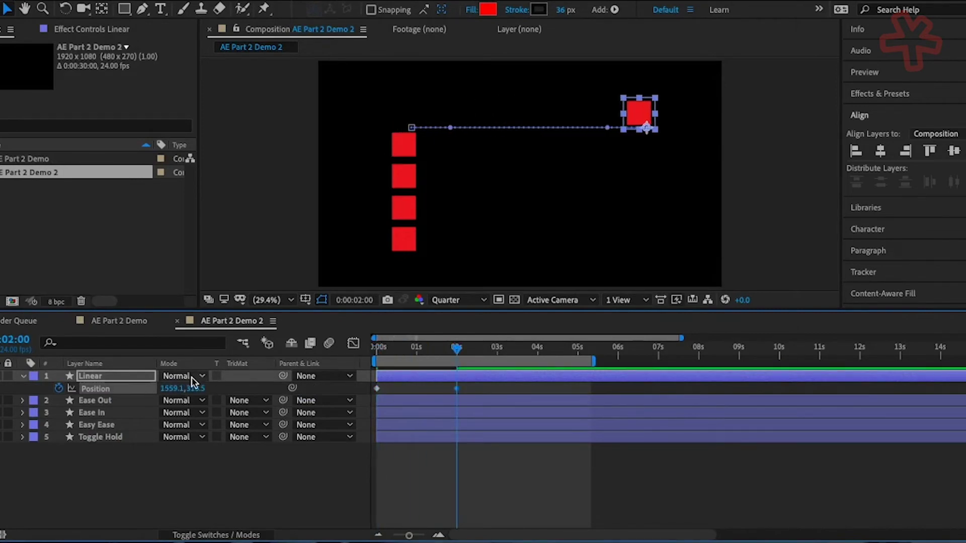
Step: Keyframe the Ease Out square's Position from the start and push it to the right side
{"action": "left_click", "coordinate": [141, 401]}
{"action": "key", "text": "p"}
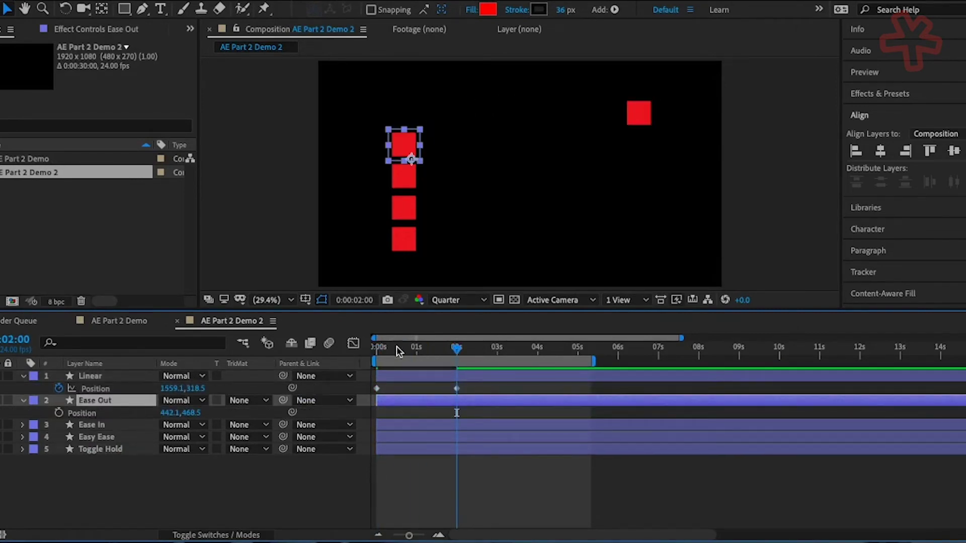
{"action": "left_click_drag", "start_coordinate": [400, 352], "coordinate": [535, 355]}
{"action": "left_click", "coordinate": [59, 412]}
{"action": "left_click_drag", "start_coordinate": [170, 413], "coordinate": [864, 374]}
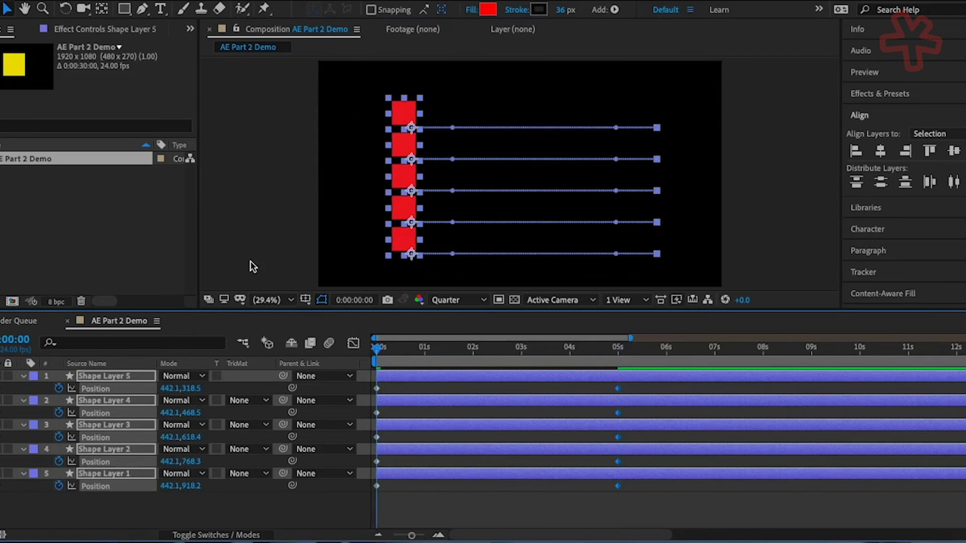
Step: Preview the sliding squares, then collapse all five shape layers' properties
{"action": "key", "text": "space"}
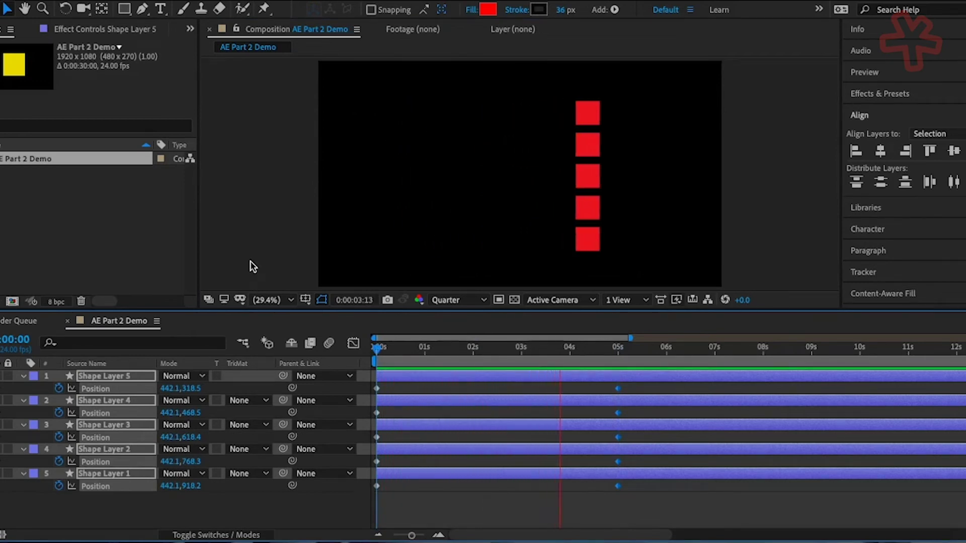
{"action": "left_click", "coordinate": [101, 473]}
{"action": "left_click", "coordinate": [23, 375]}
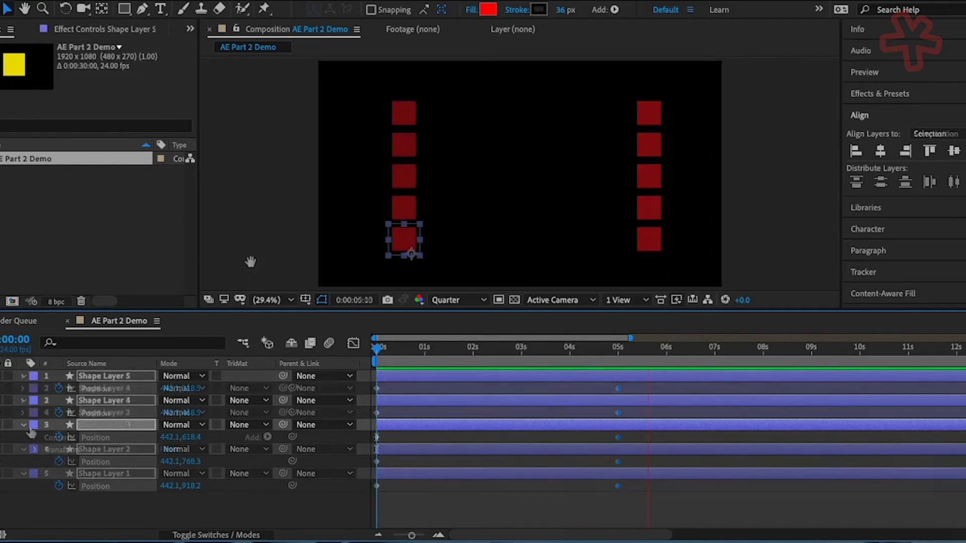
{"action": "left_click", "coordinate": [23, 388]}
{"action": "left_click", "coordinate": [23, 400]}
{"action": "left_click", "coordinate": [23, 413]}
{"action": "left_click", "coordinate": [23, 425]}
Step: Select Shape Layer 1 and put its name into edit mode
{"action": "left_click", "coordinate": [20, 449]}
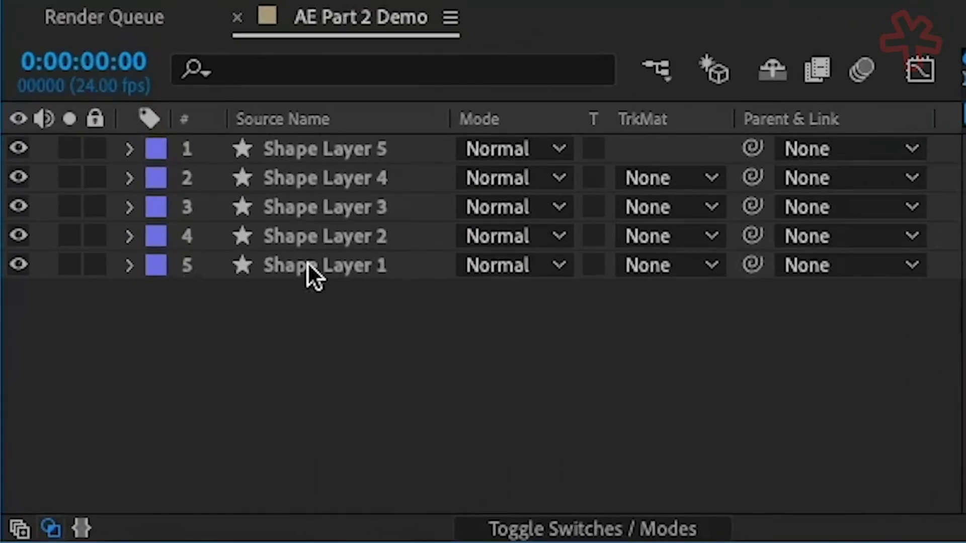
{"action": "left_click", "coordinate": [439, 262]}
{"action": "key", "text": "Return"}
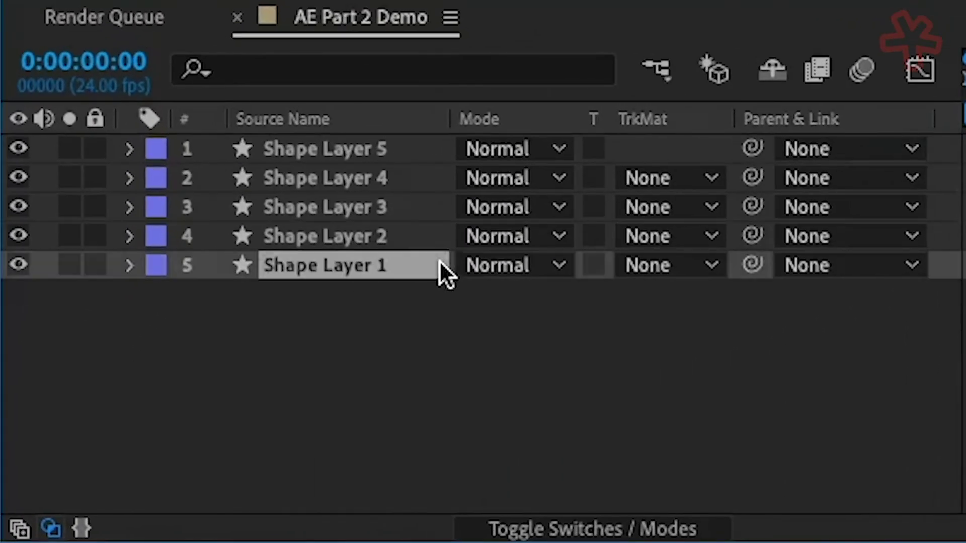
Step: Expand Shape Layer 1's Contents and Transform groups, then collapse them again
{"action": "left_click", "coordinate": [128, 265]}
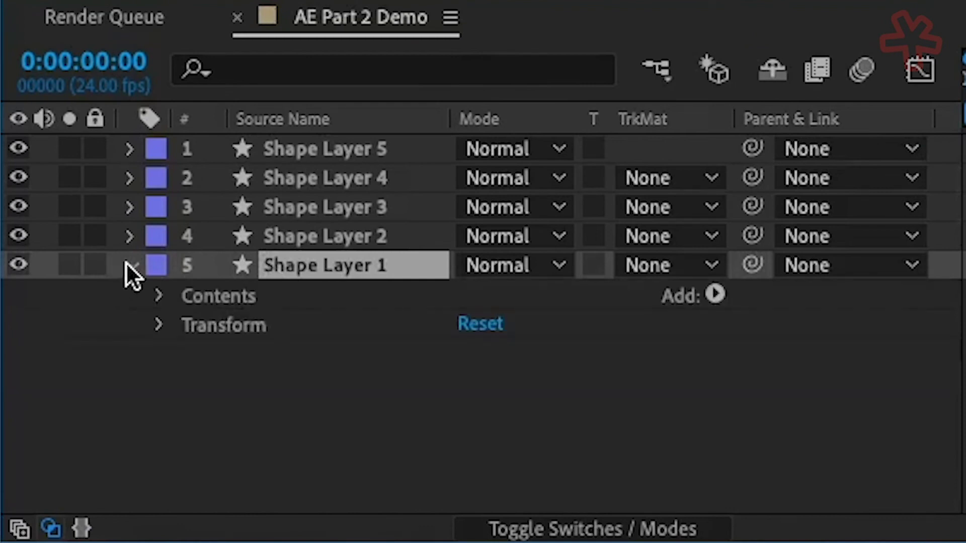
{"action": "left_click", "coordinate": [158, 326]}
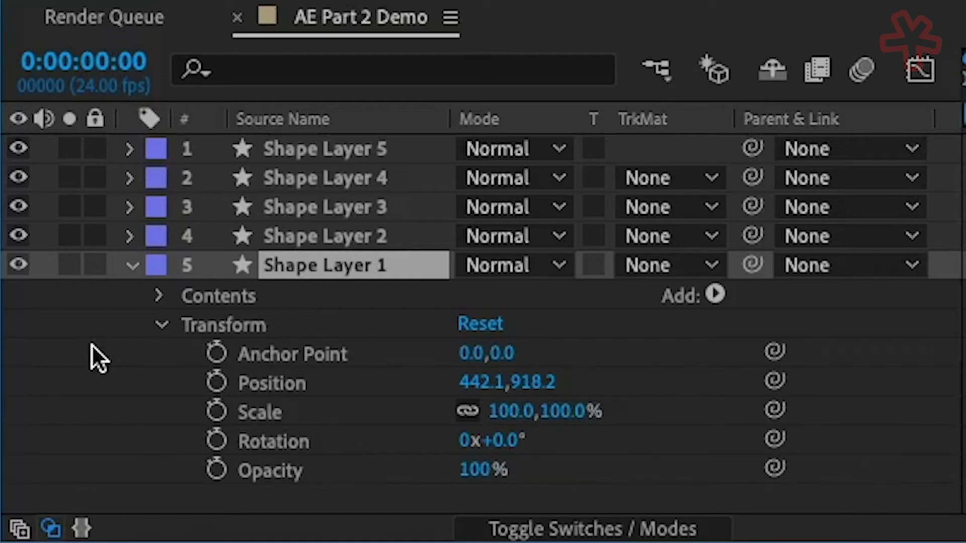
{"action": "left_click", "coordinate": [126, 259]}
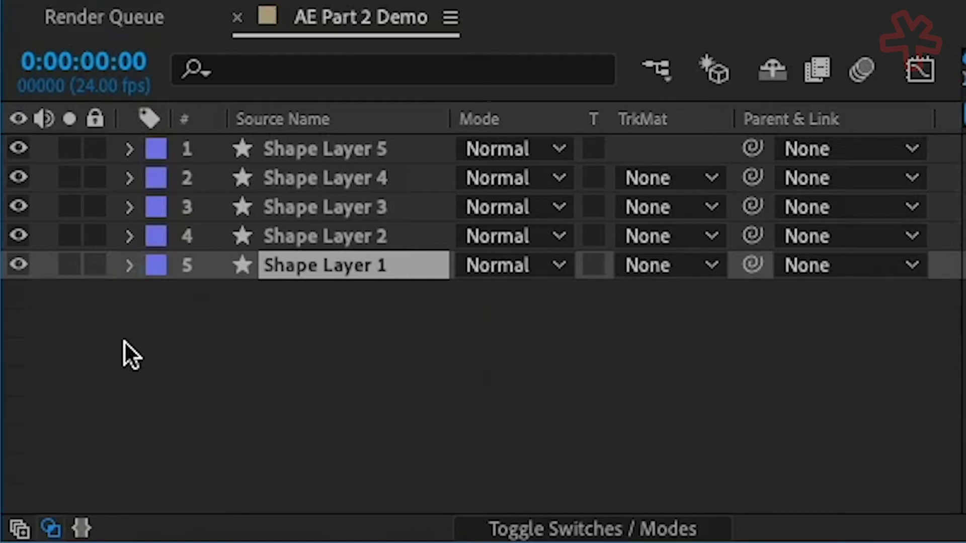
Step: Solo Shape Layer 1's Position, Scale, Opacity, then Rotation with P, S, T and R
{"action": "key", "text": "p"}
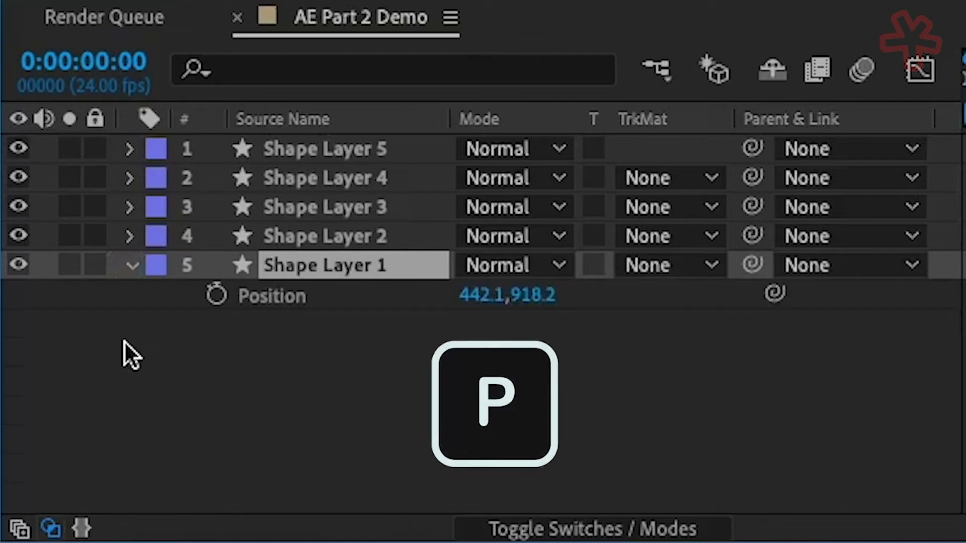
{"action": "key", "text": "s"}
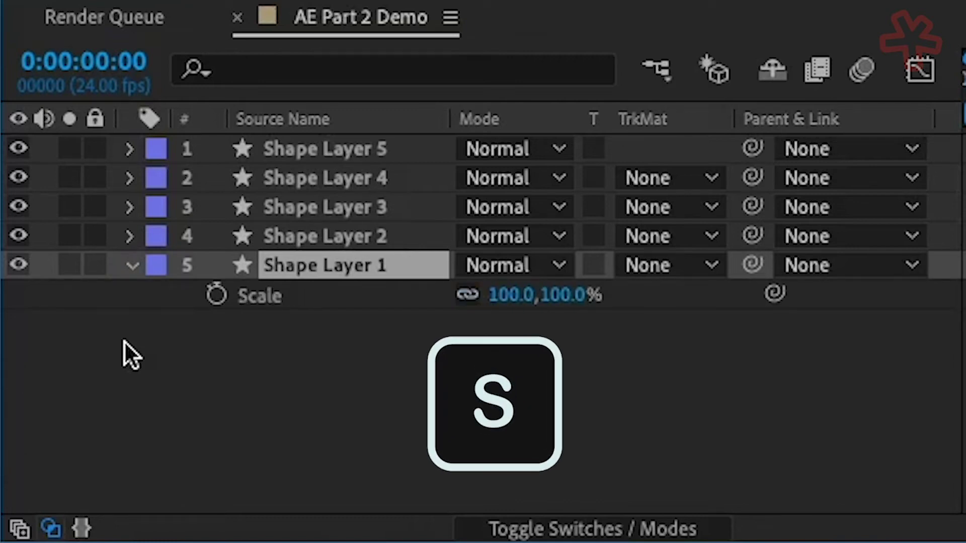
{"action": "key", "text": "t"}
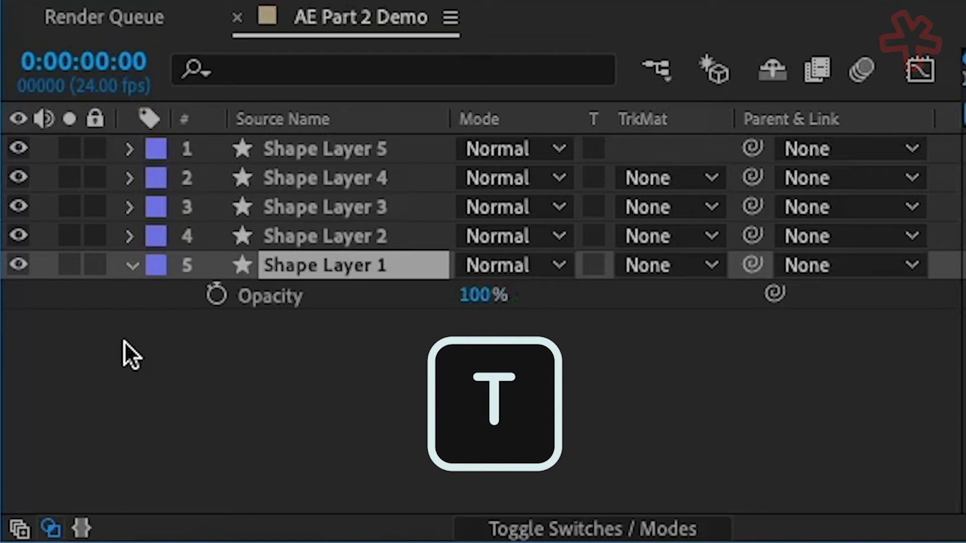
{"action": "key", "text": "r"}
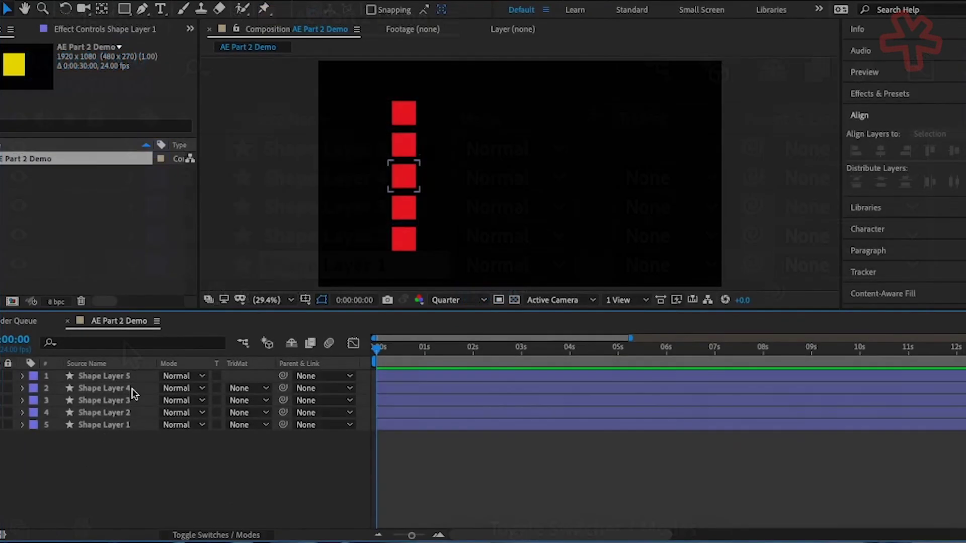
Step: Select Shape Layers 5 through 1 together and press P to show their Position
{"action": "left_click", "coordinate": [140, 378]}
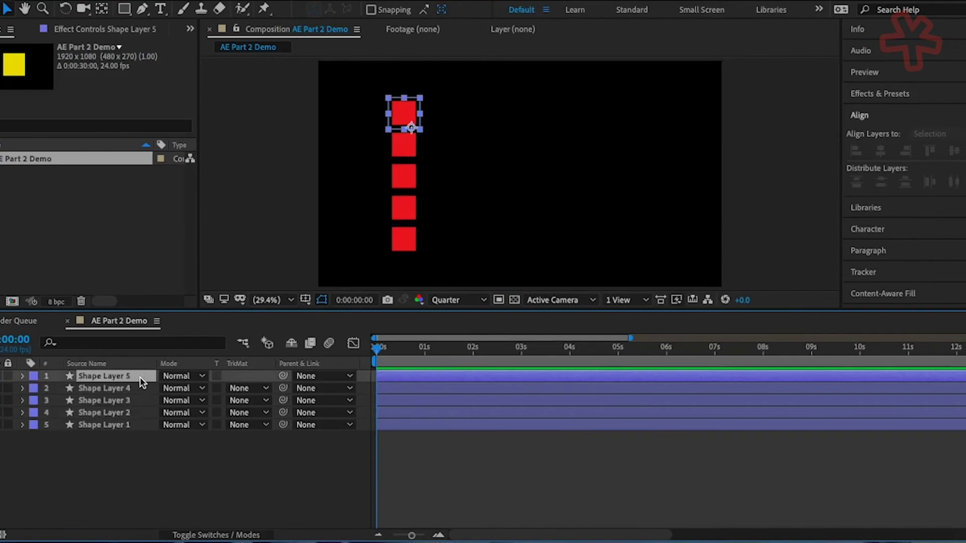
{"action": "left_click", "coordinate": [143, 424], "text": "shift"}
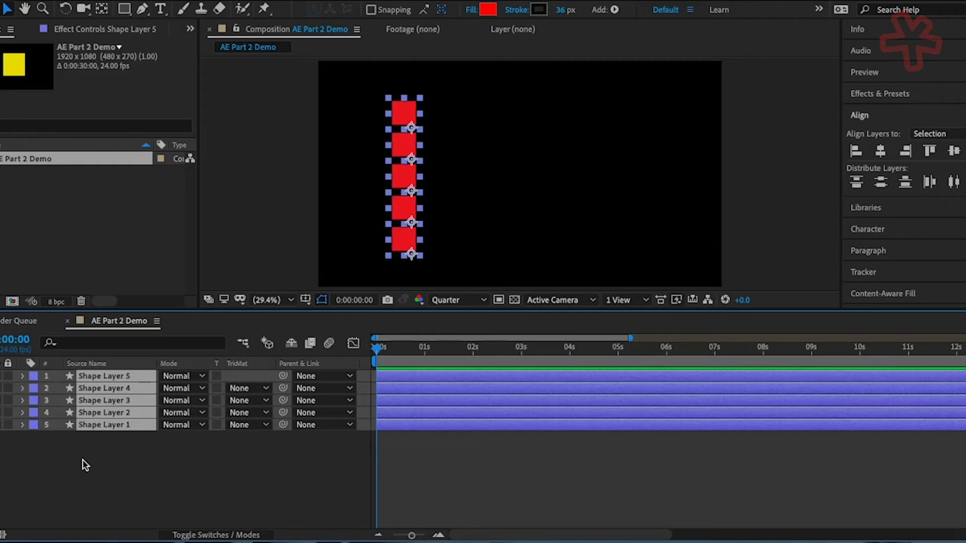
{"action": "key", "text": "p"}
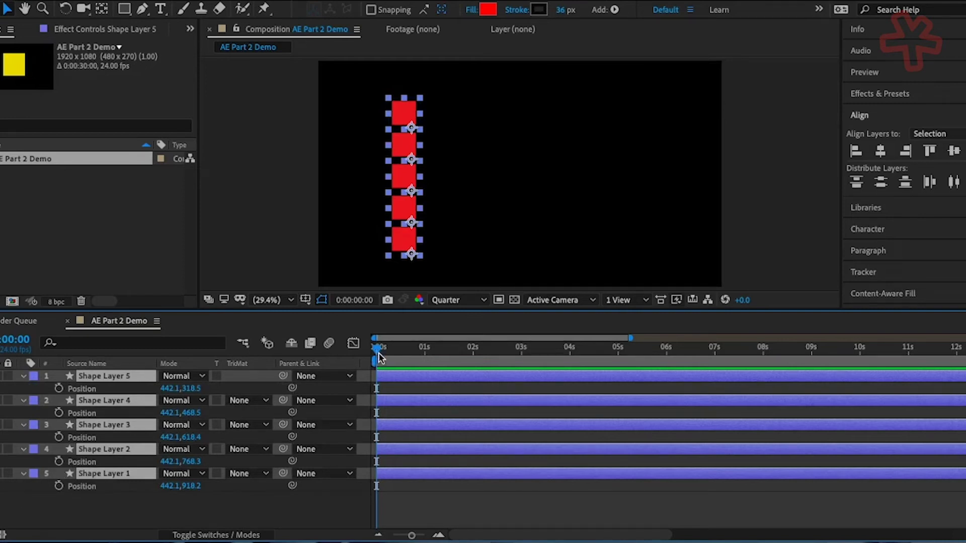
Step: Keyframe all five squares' Position at 0s and drag them right to X 1607.3 at 5s
{"action": "left_click", "coordinate": [59, 388]}
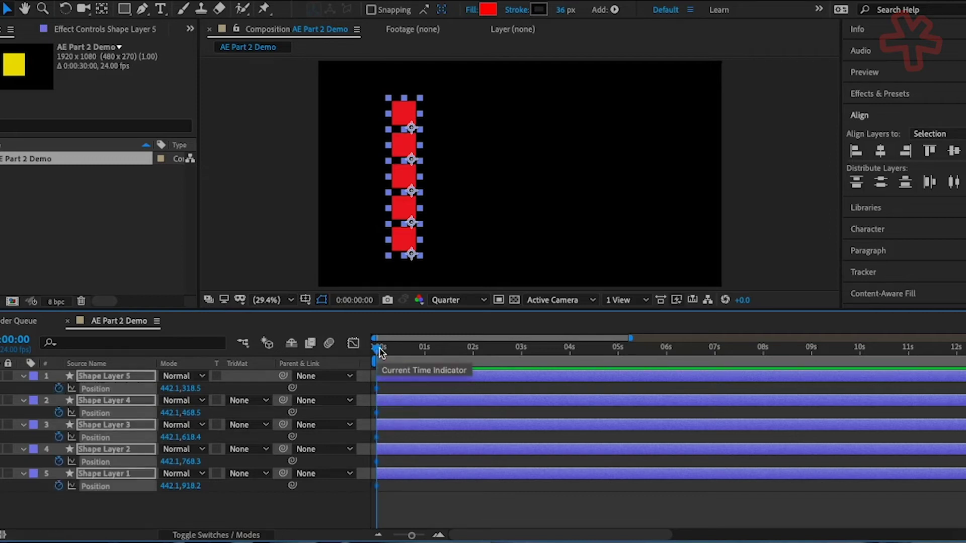
{"action": "left_click_drag", "start_coordinate": [376, 348], "coordinate": [472, 353]}
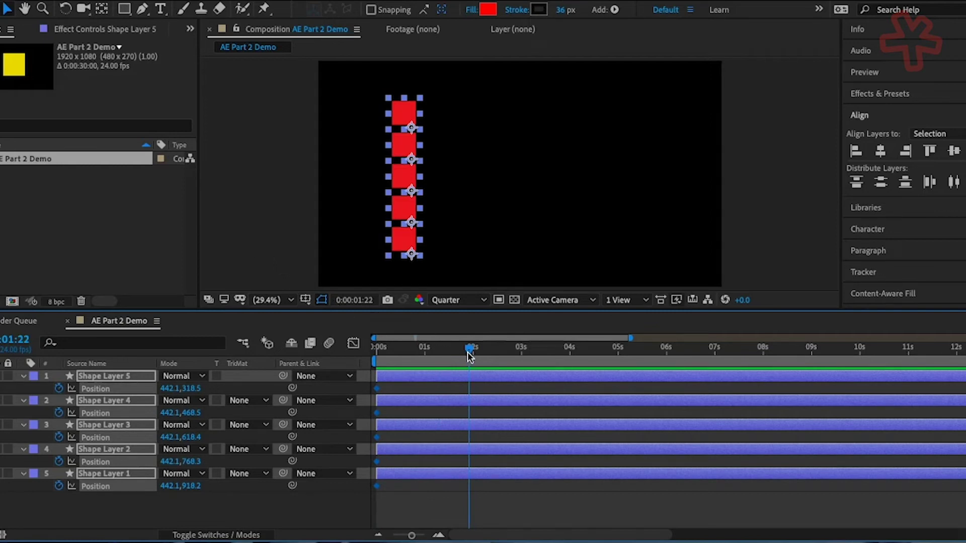
{"action": "left_click_drag", "start_coordinate": [469, 349], "coordinate": [620, 375]}
{"action": "left_click", "coordinate": [620, 375]}
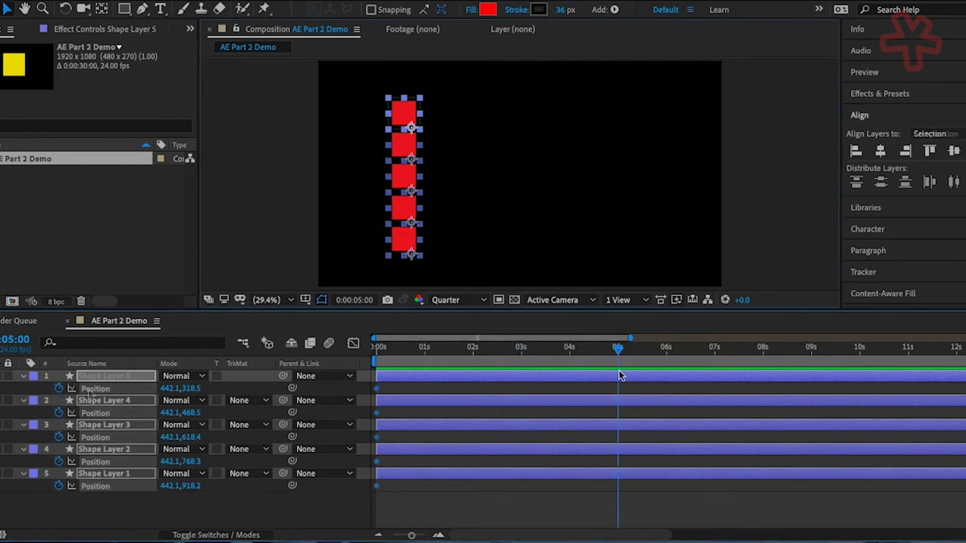
{"action": "key", "text": "ctrl+a"}
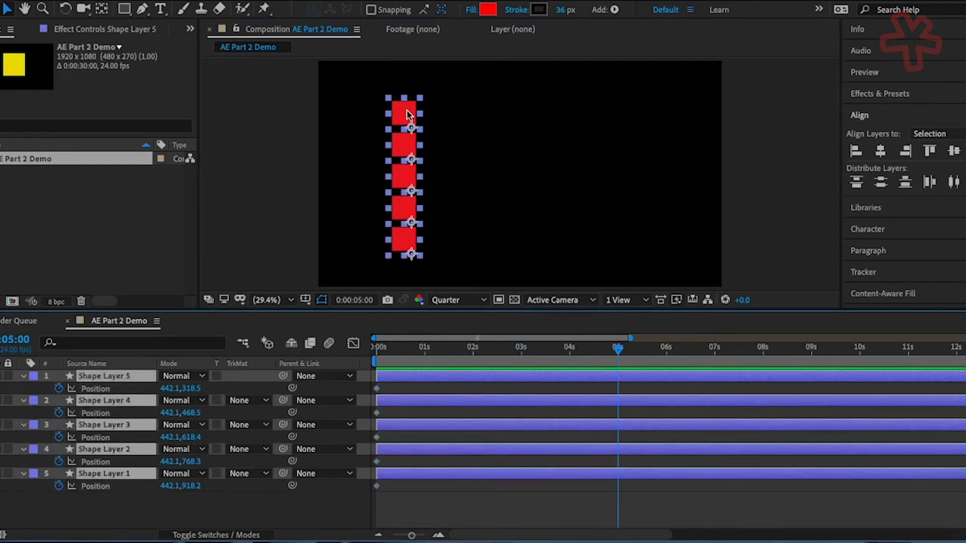
{"action": "left_click_drag", "start_coordinate": [408, 115], "coordinate": [654, 113]}
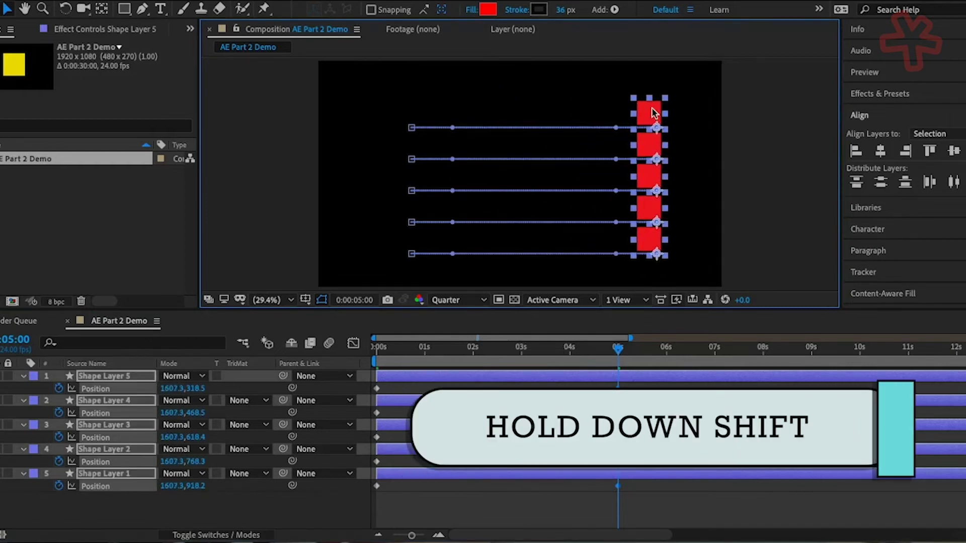
Step: Play back the five squares sliding right, then return to 0s and deselect
{"action": "left_click", "coordinate": [378, 346]}
{"action": "left_click", "coordinate": [253, 266]}
{"action": "key", "text": "space"}
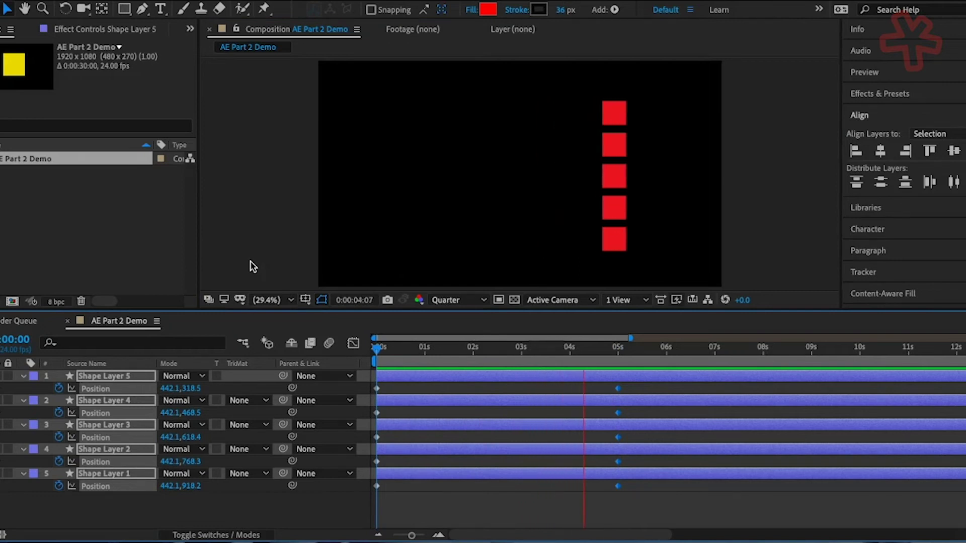
{"action": "key", "text": "space"}
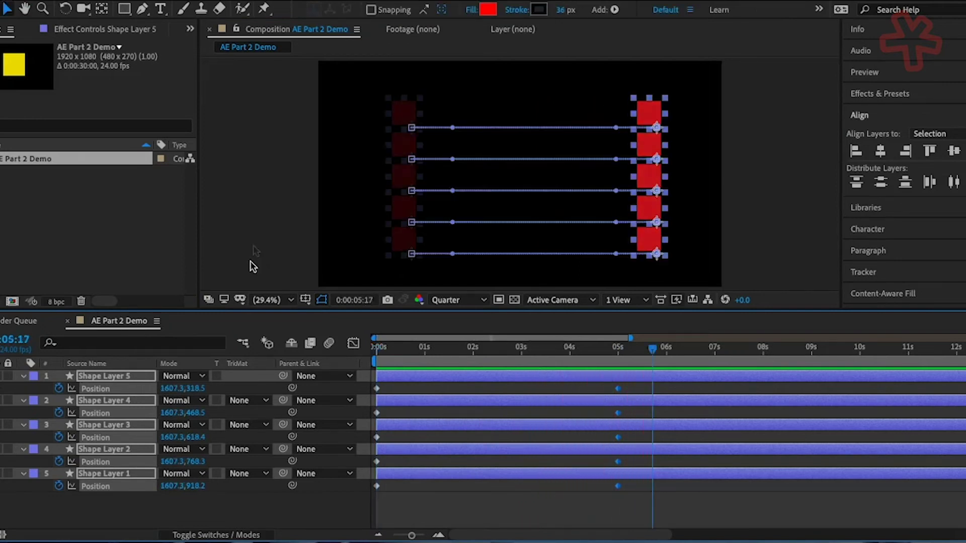
{"action": "key", "text": "Home"}
{"action": "left_click", "coordinate": [253, 247]}
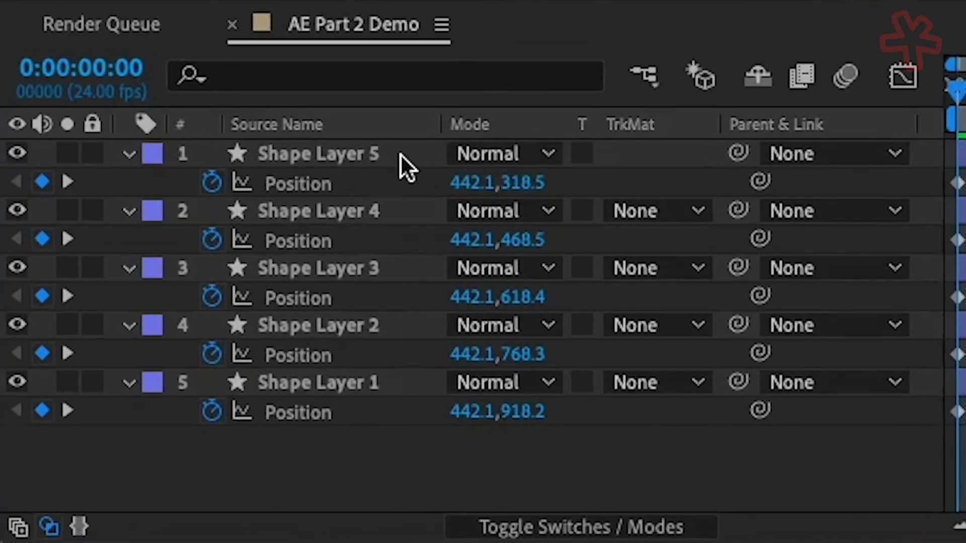
Step: Rename Shape Layer 5 to 'Linear'
{"action": "left_click", "coordinate": [139, 376]}
{"action": "key", "text": "Return"}
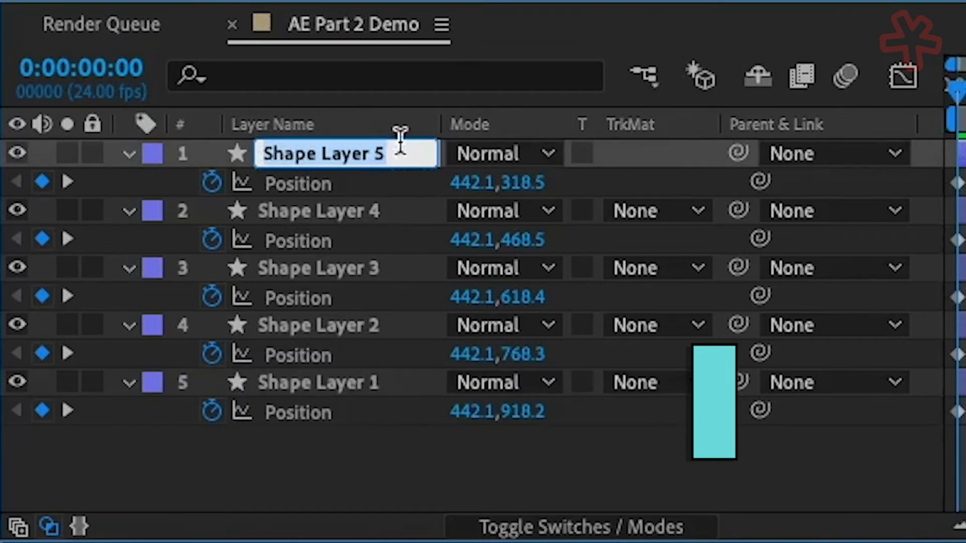
{"action": "key", "text": "Return"}
{"action": "right_click", "coordinate": [409, 153]}
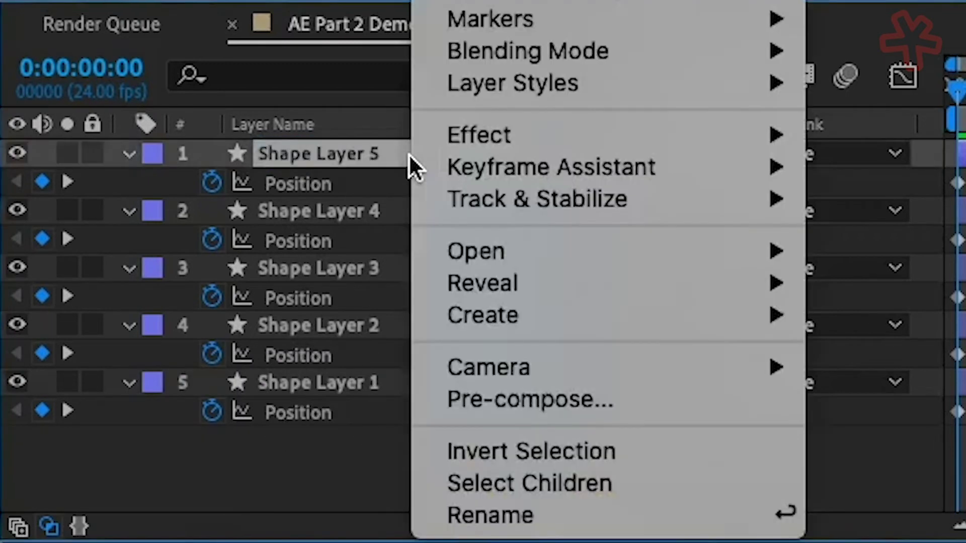
{"action": "left_click", "coordinate": [654, 523]}
{"action": "type", "text": "L"}
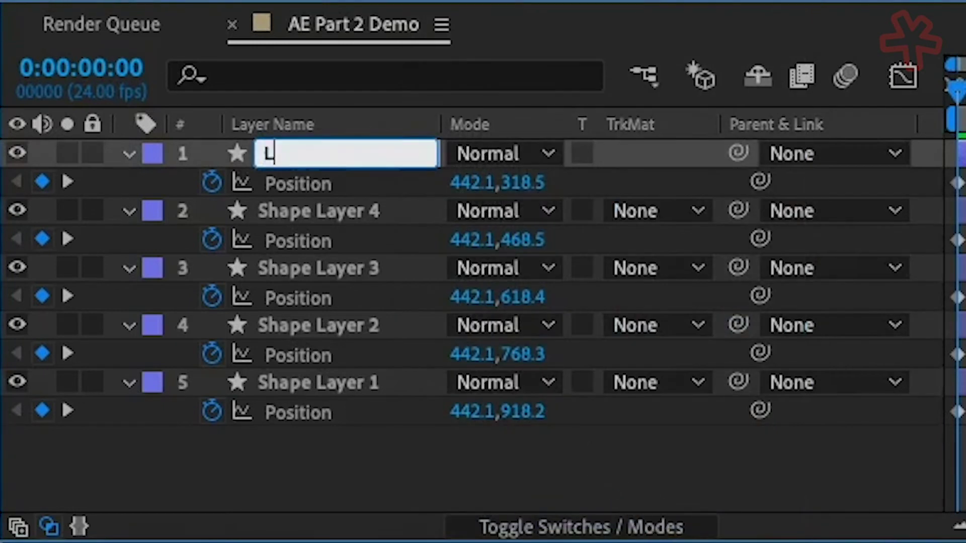
{"action": "type", "text": "inear"}
{"action": "key", "text": "Return"}
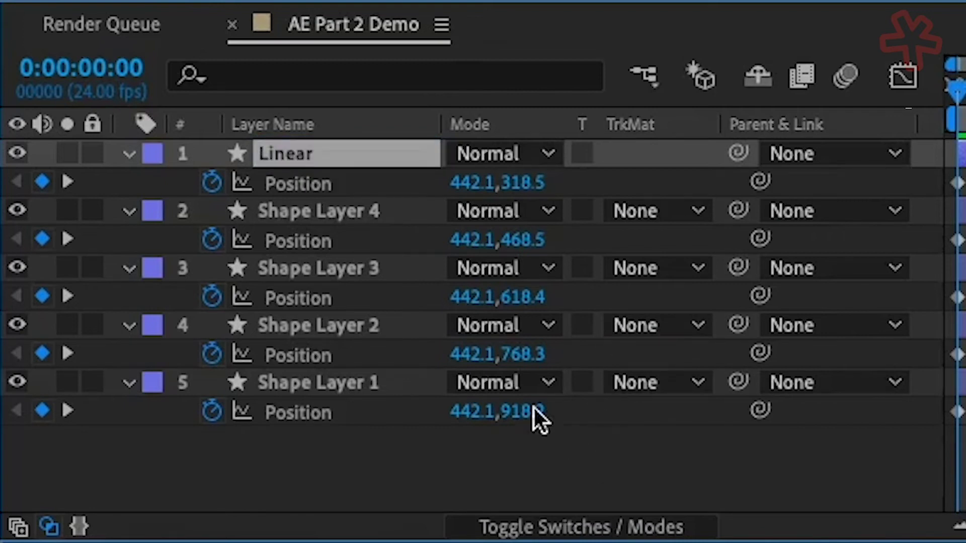
Step: Rename Shape Layer 4 to 'Ease Out' and Shape Layer 3 to 'Ease In'
{"action": "left_click", "coordinate": [398, 211]}
{"action": "key", "text": "Return"}
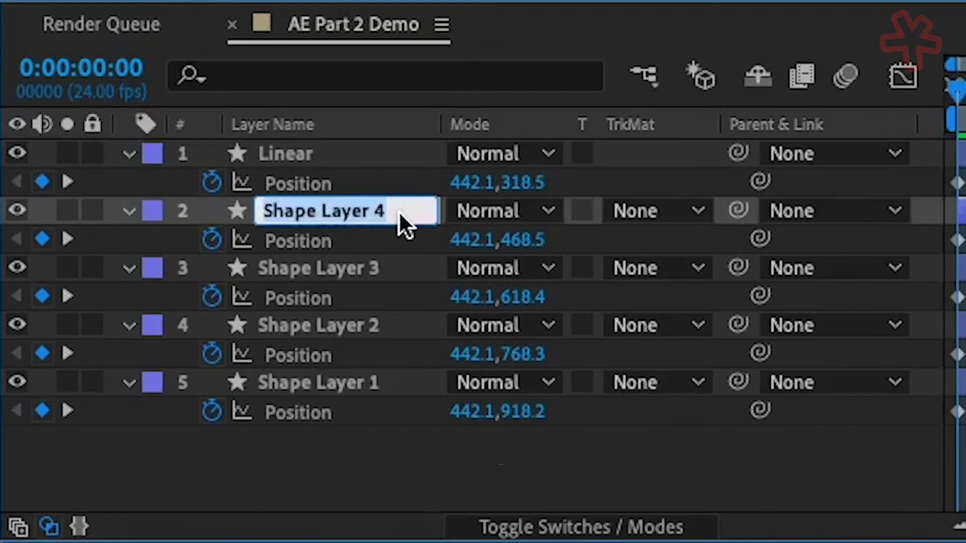
{"action": "type", "text": "Ease Out"}
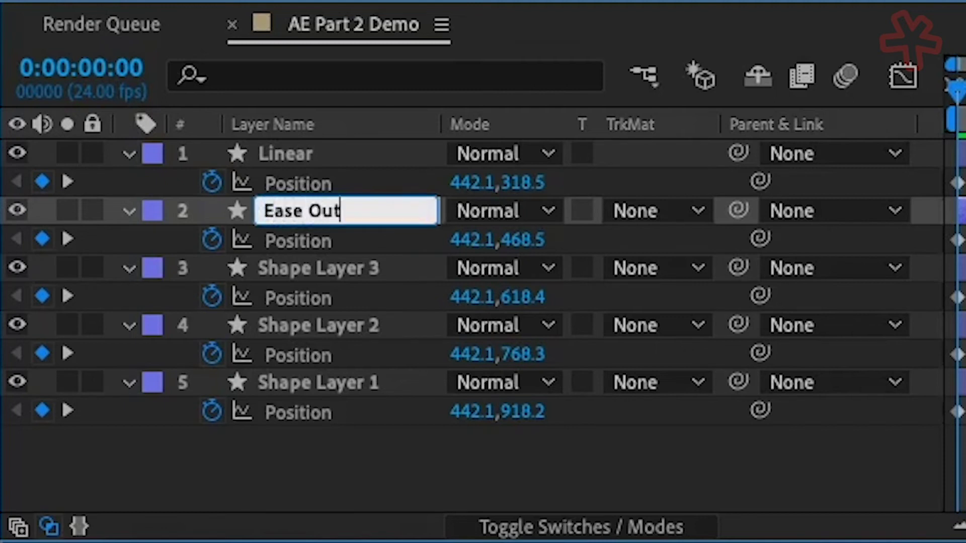
{"action": "key", "text": "Return"}
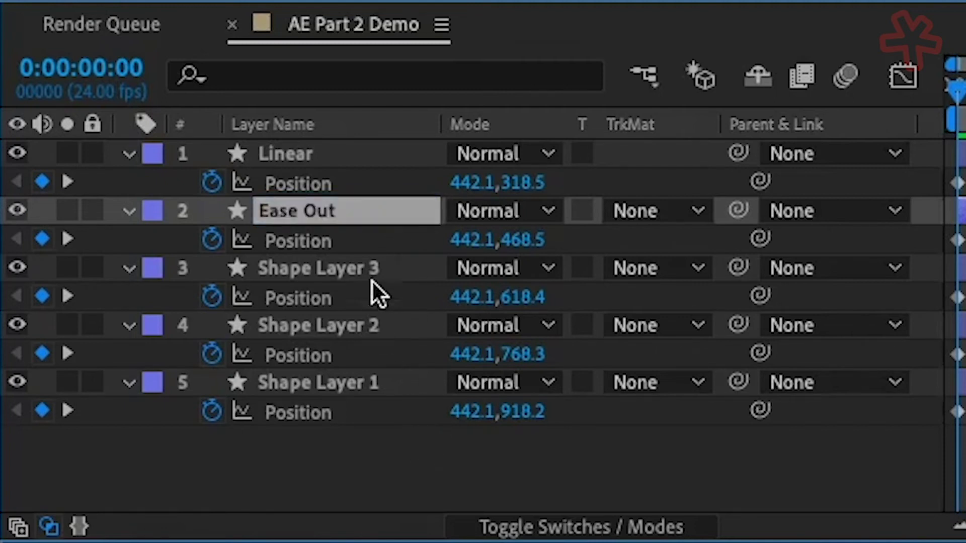
{"action": "left_click", "coordinate": [389, 269]}
{"action": "key", "text": "Return"}
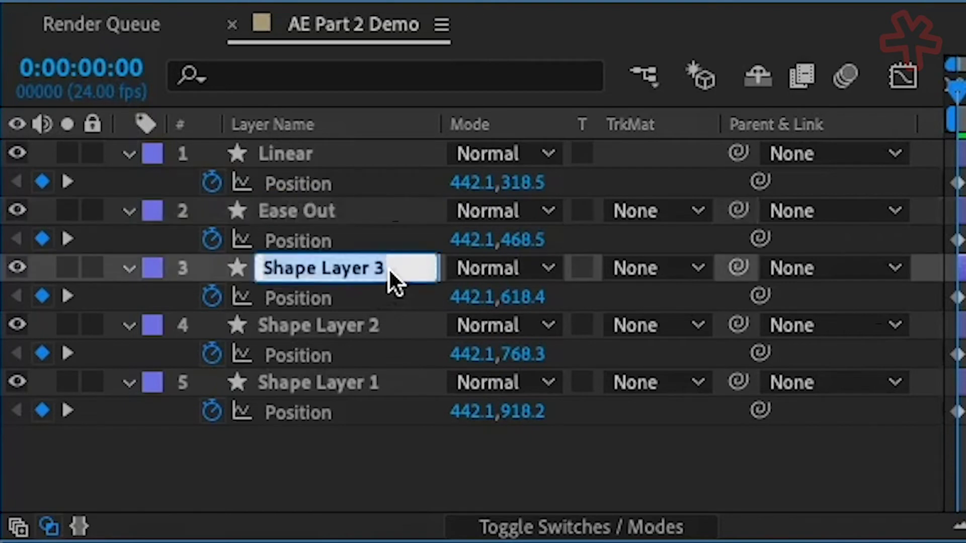
{"action": "type", "text": "Ease In"}
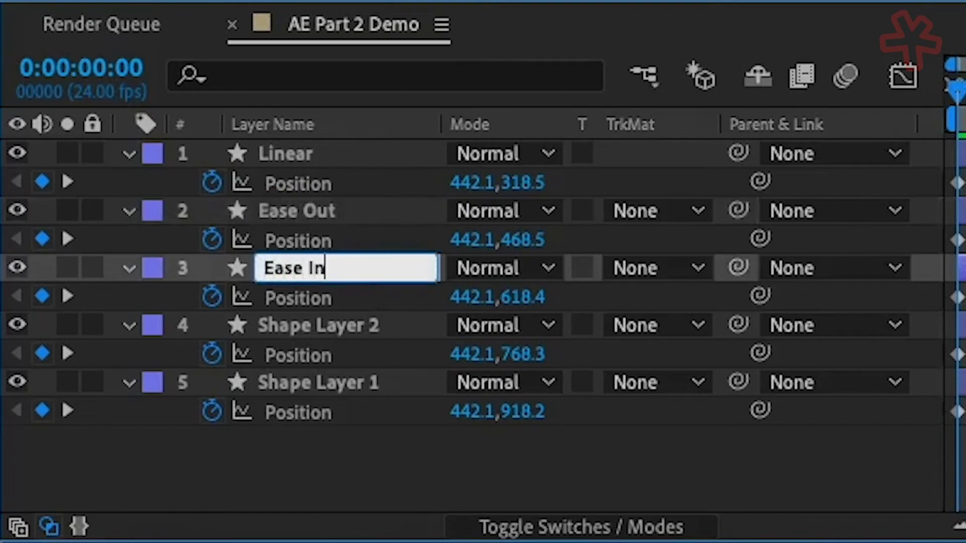
{"action": "key", "text": "Return"}
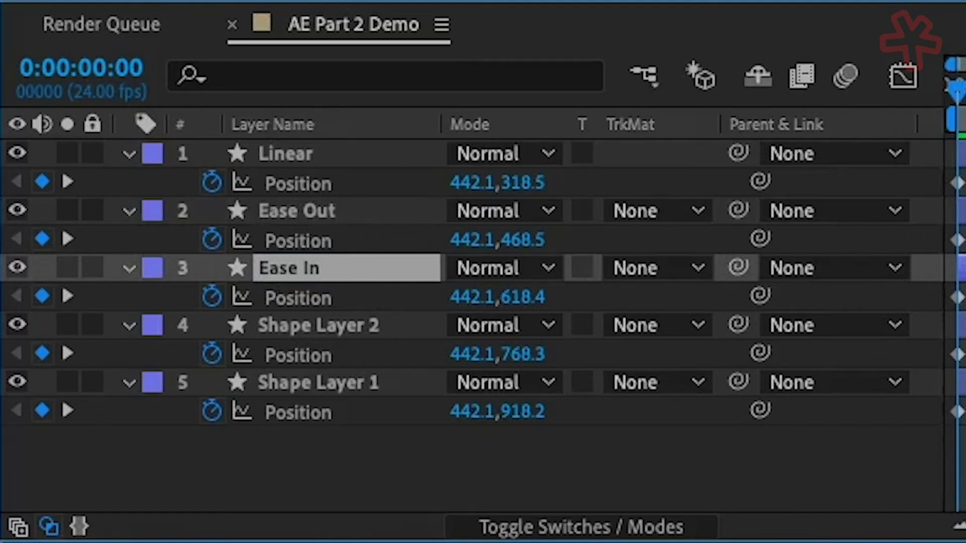
Step: Rename Shape Layer 2 to 'Easy Ease' and Shape Layer 1 to 'Toggle Hold'
{"action": "left_click", "coordinate": [393, 325]}
{"action": "key", "text": "Return"}
{"action": "type", "text": "E"}
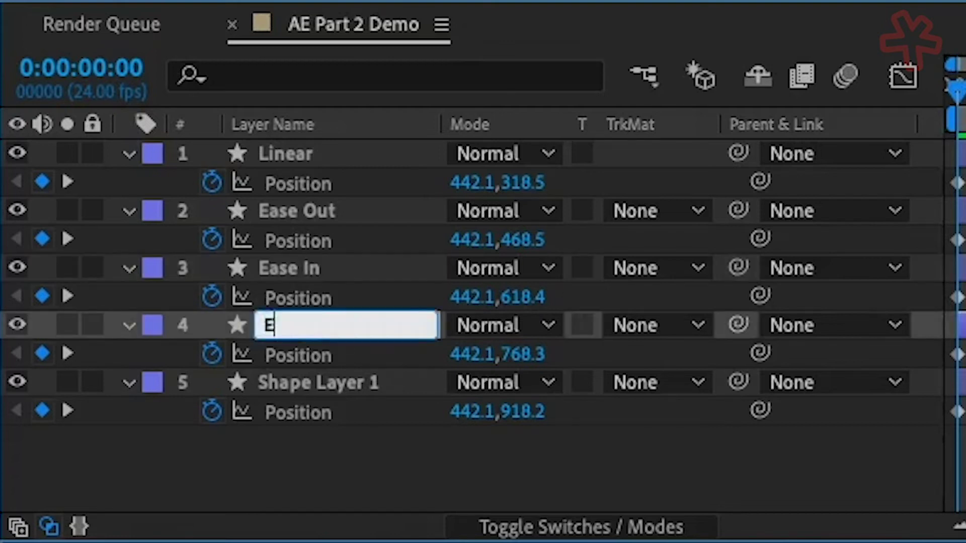
{"action": "type", "text": "asy Ease"}
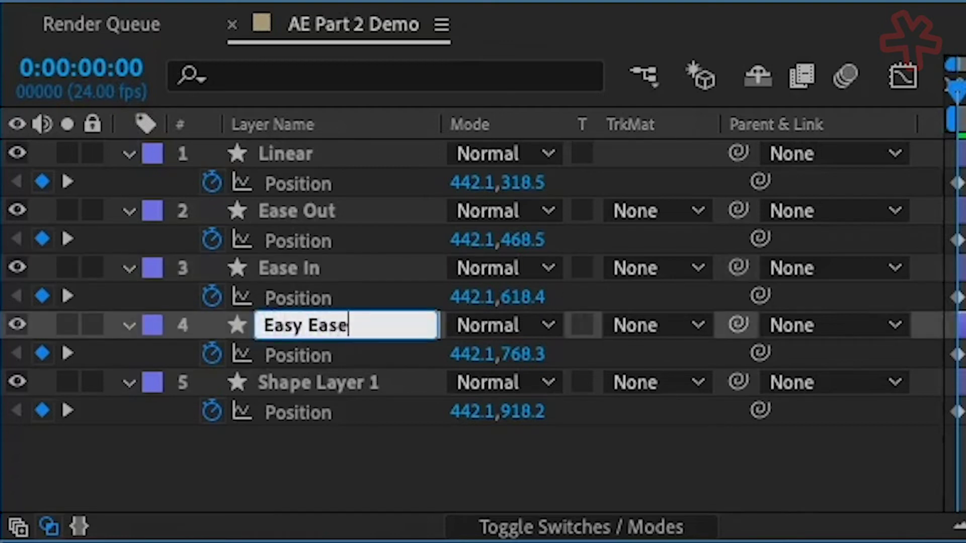
{"action": "key", "text": "Return"}
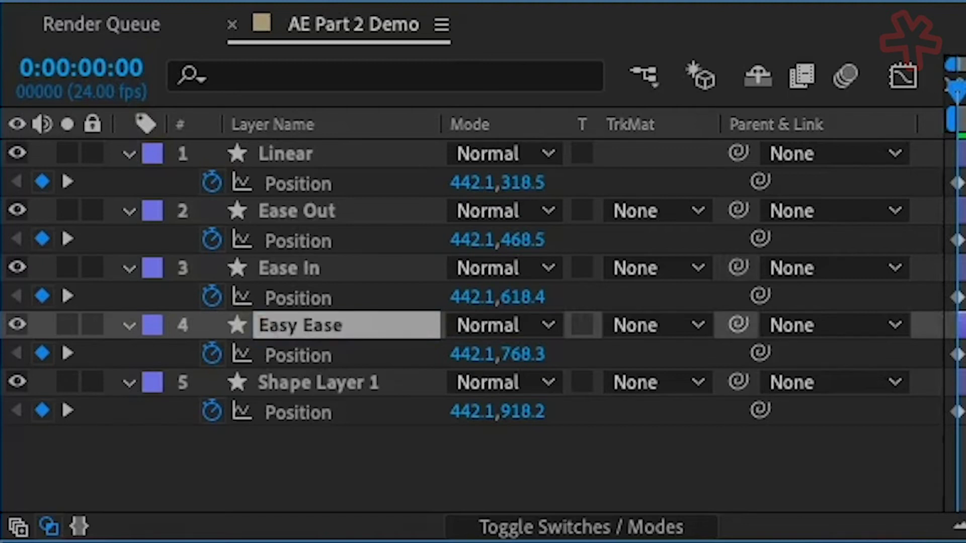
{"action": "left_click", "coordinate": [417, 385]}
{"action": "key", "text": "Return"}
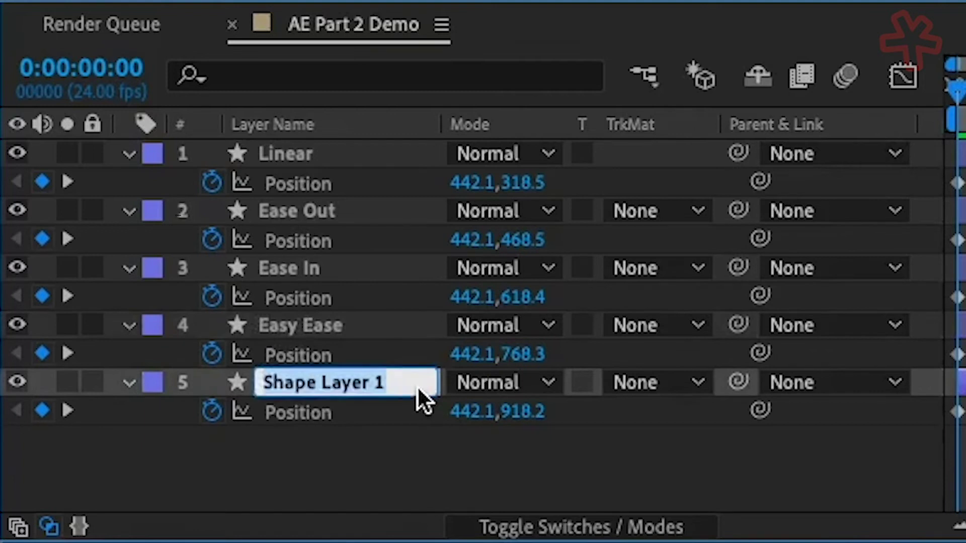
{"action": "type", "text": "Toggle Hold"}
{"action": "key", "text": "Return"}
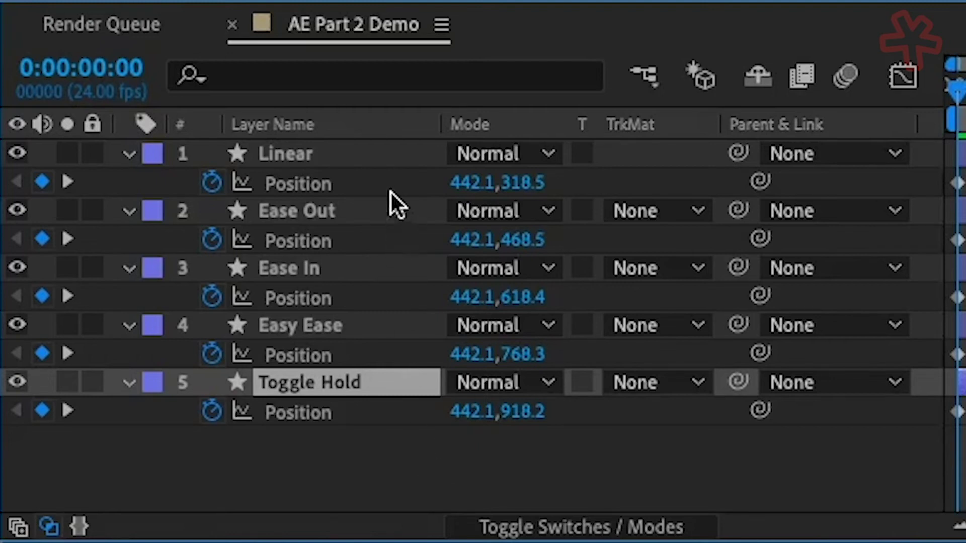
{"action": "left_click", "coordinate": [388, 153]}
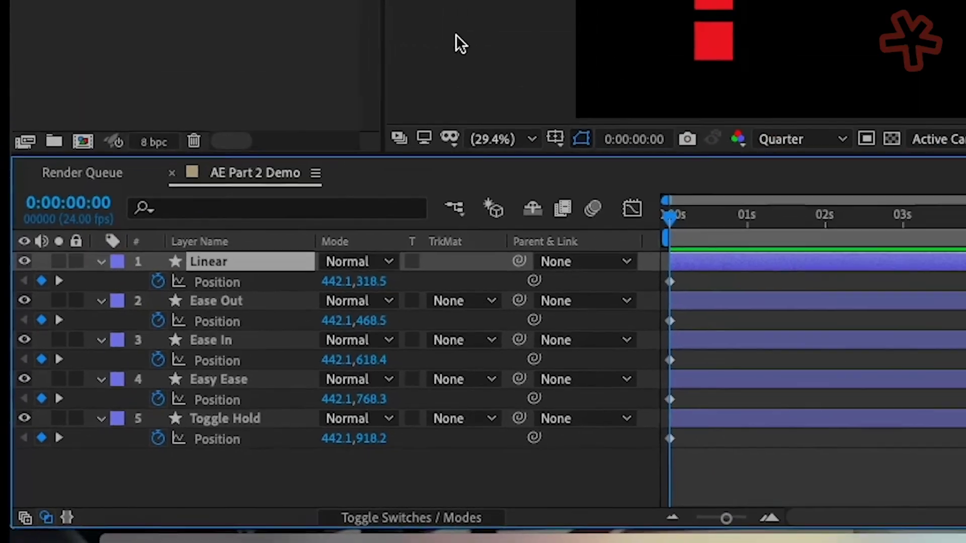
Step: Preview the animation, stop it, and return the playhead to 0s
{"action": "key", "text": "space"}
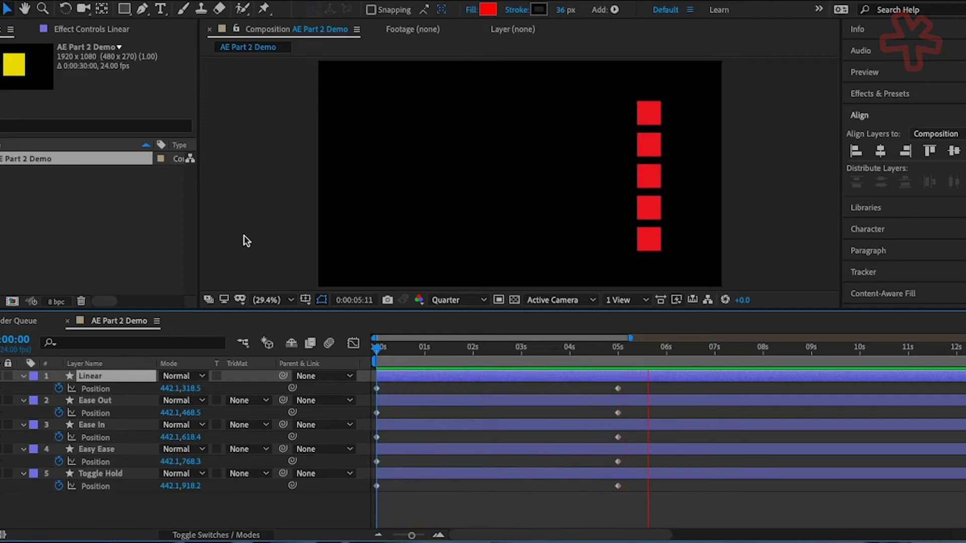
{"action": "key", "text": "space"}
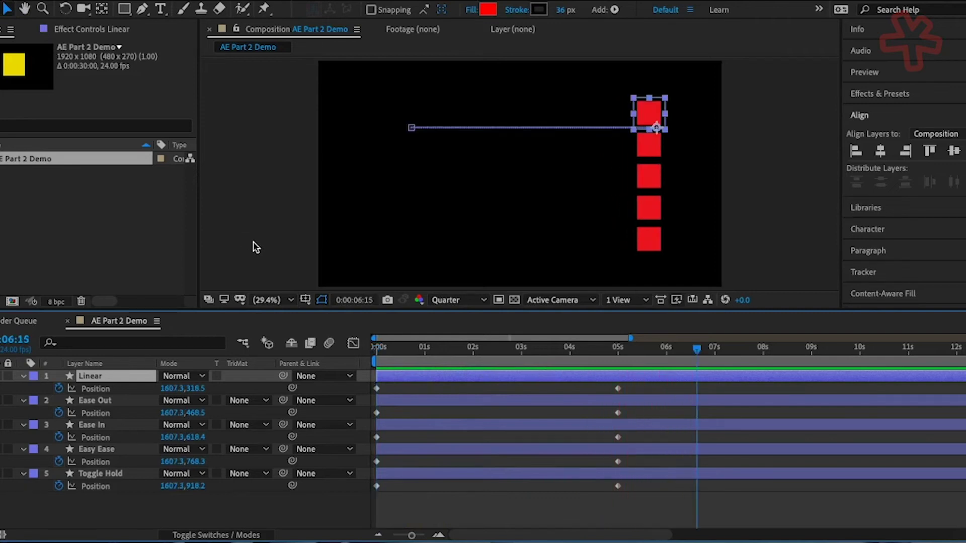
{"action": "left_click", "coordinate": [379, 349]}
Step: Apply Easy Ease Out to the Ease Out layer's first Position keyframe
{"action": "left_click", "coordinate": [137, 400]}
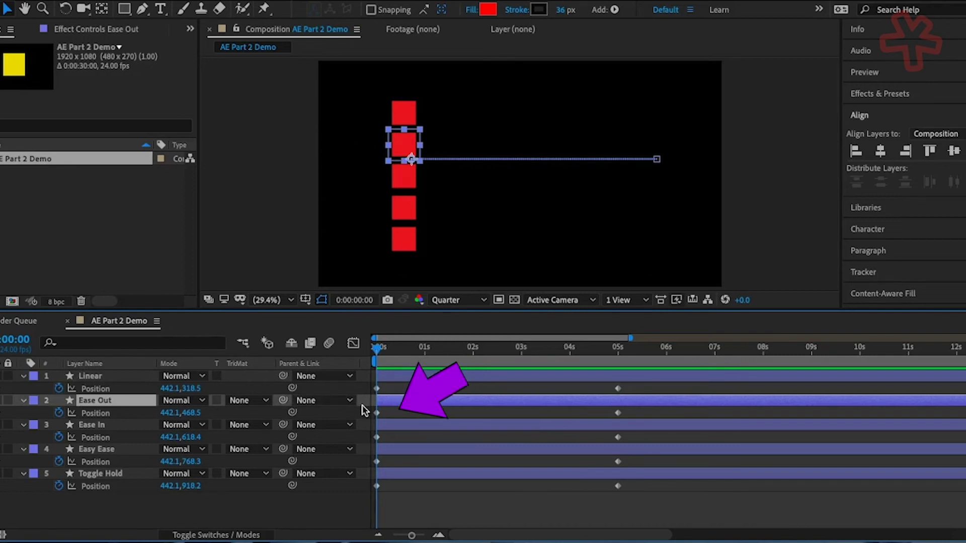
{"action": "left_click", "coordinate": [376, 412]}
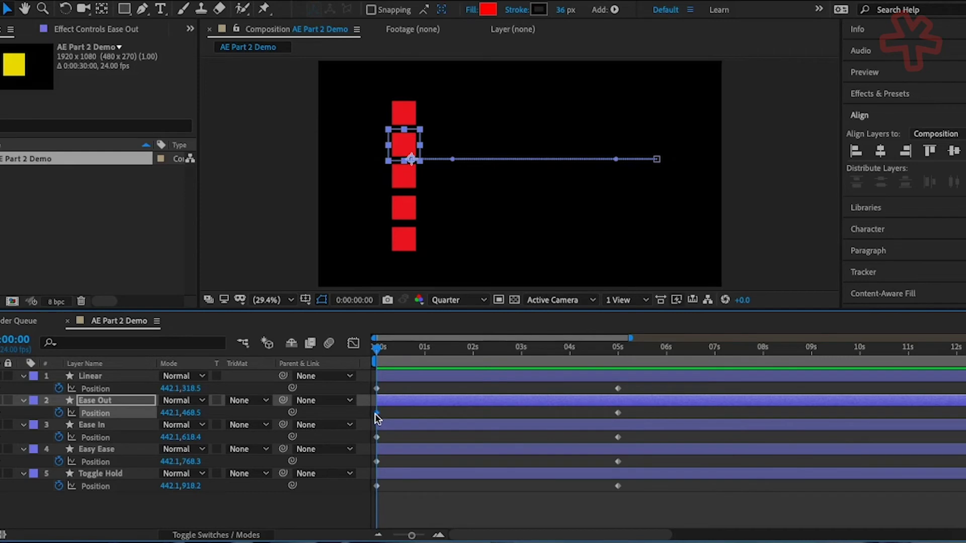
{"action": "right_click", "coordinate": [376, 413]}
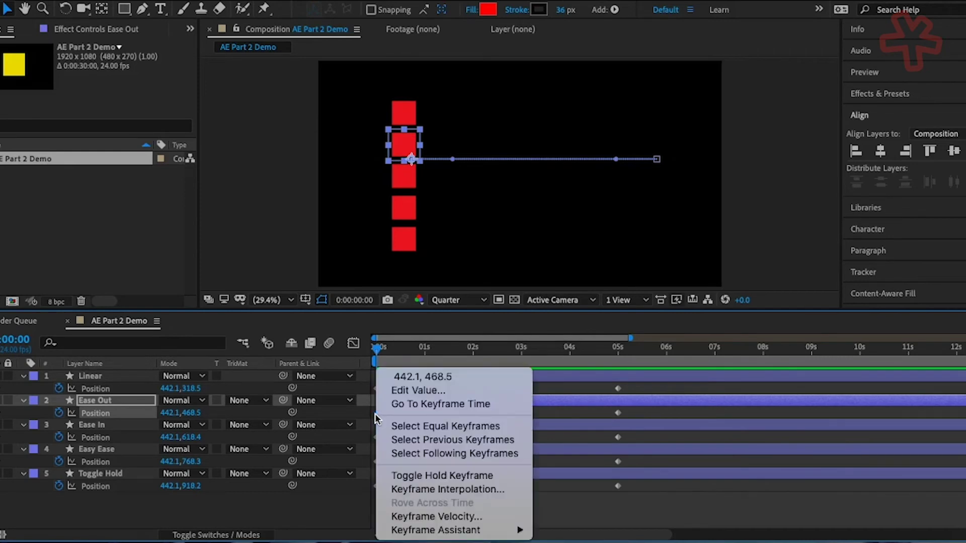
{"action": "mouse_move", "coordinate": [504, 534]}
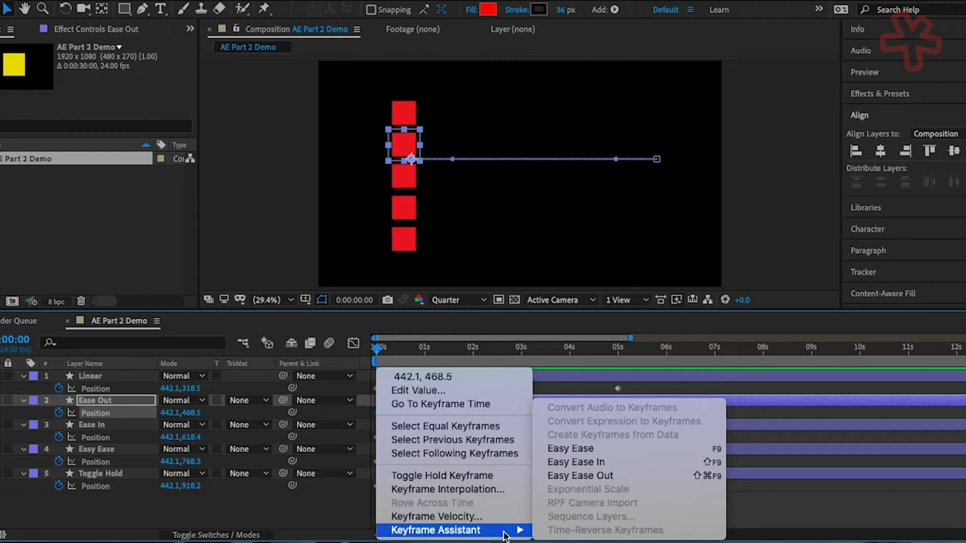
{"action": "left_click", "coordinate": [632, 476]}
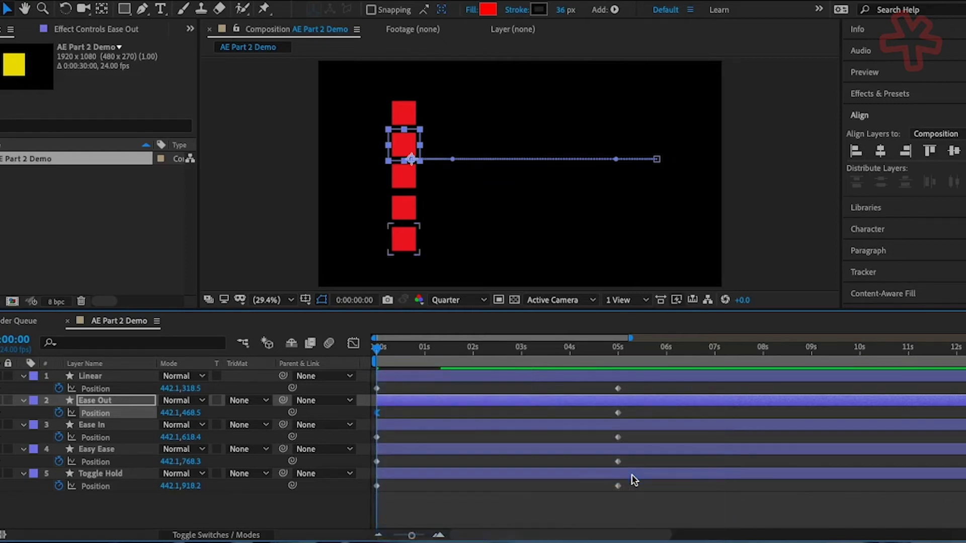
{"action": "left_click", "coordinate": [142, 424]}
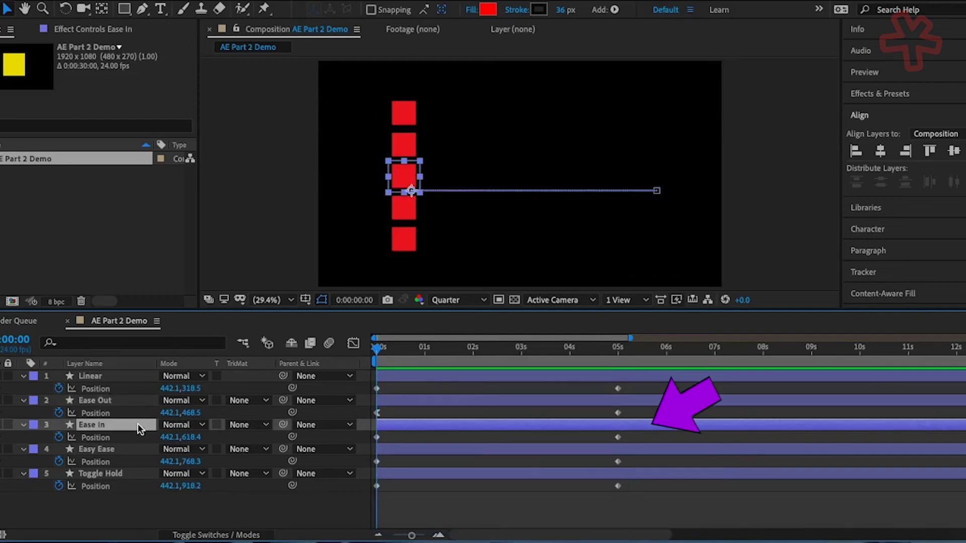
Step: Apply Easy Ease In to the Ease In layer's 5s Position keyframe via Keyframe Assistant
{"action": "left_click", "coordinate": [617, 436]}
{"action": "right_click", "coordinate": [618, 438]}
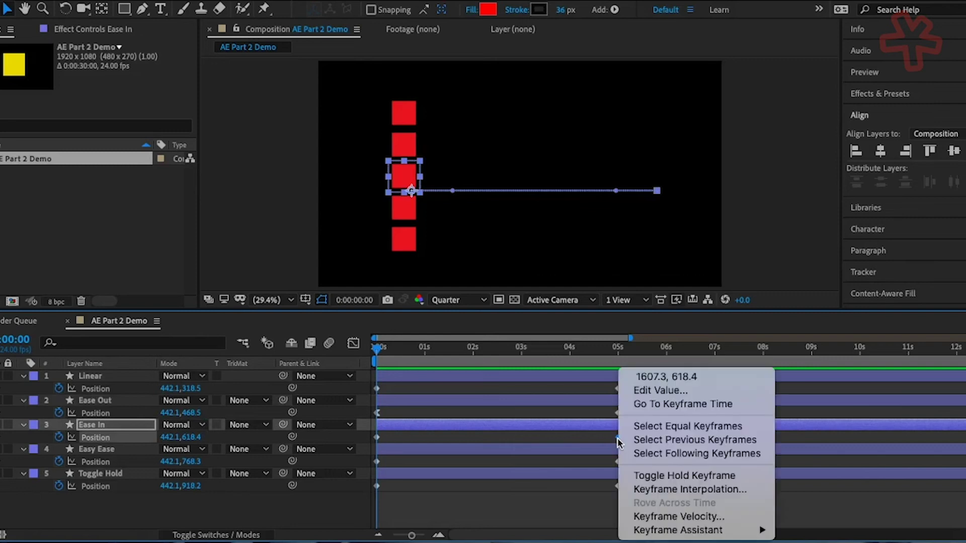
{"action": "mouse_move", "coordinate": [749, 534]}
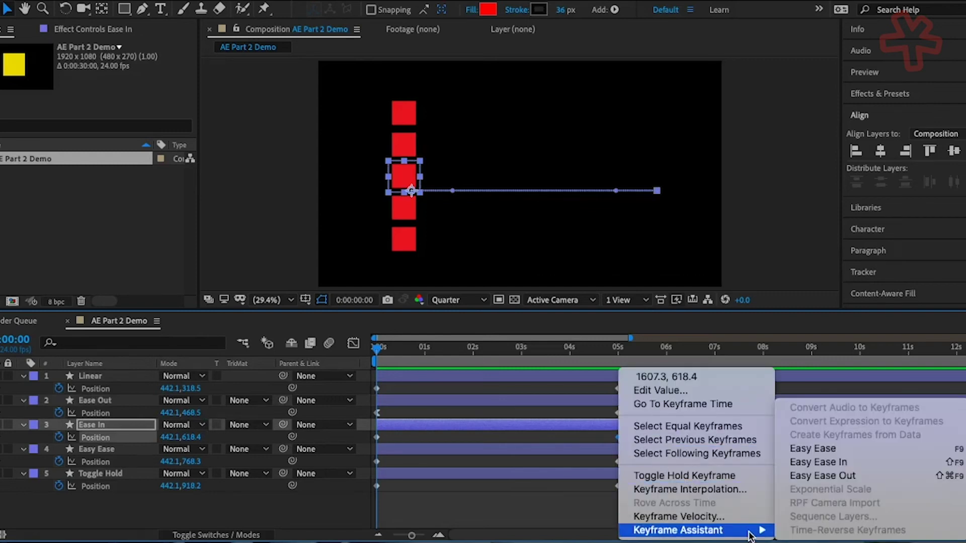
{"action": "left_click", "coordinate": [876, 462]}
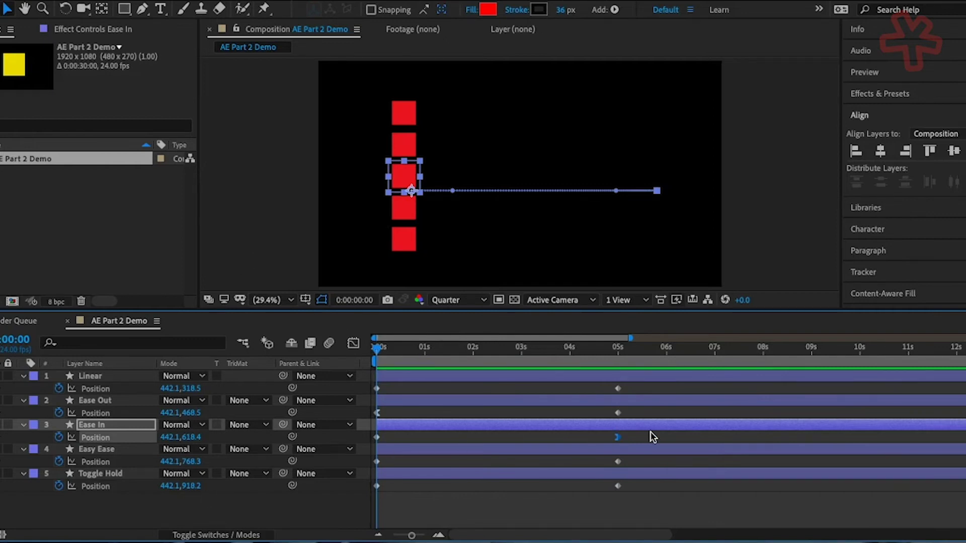
{"action": "left_click", "coordinate": [134, 451]}
{"action": "mouse_move", "coordinate": [638, 459]}
{"action": "left_mouse_down"}
{"action": "mouse_move", "coordinate": [431, 467]}
{"action": "mouse_move", "coordinate": [370, 457]}
{"action": "left_mouse_up"}
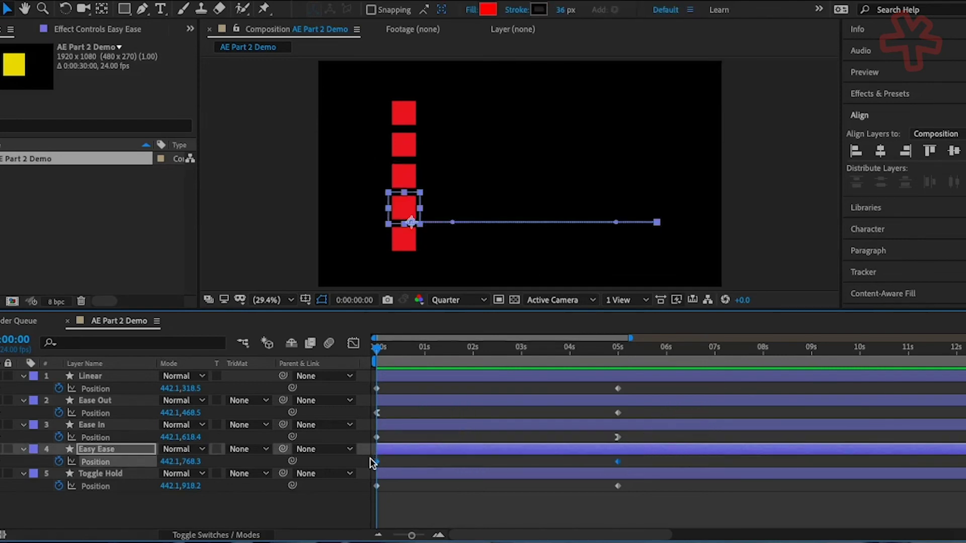
Step: Select both Easy Ease Position keyframes at 0s and 5s and apply Keyframe Assistant > Easy Ease
{"action": "left_click", "coordinate": [254, 503]}
{"action": "left_click", "coordinate": [137, 449]}
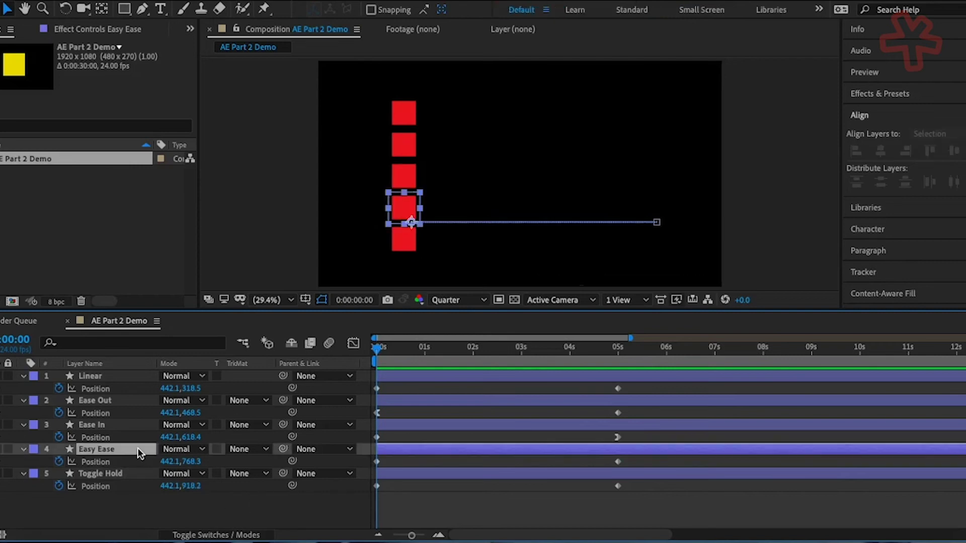
{"action": "left_click", "coordinate": [96, 462]}
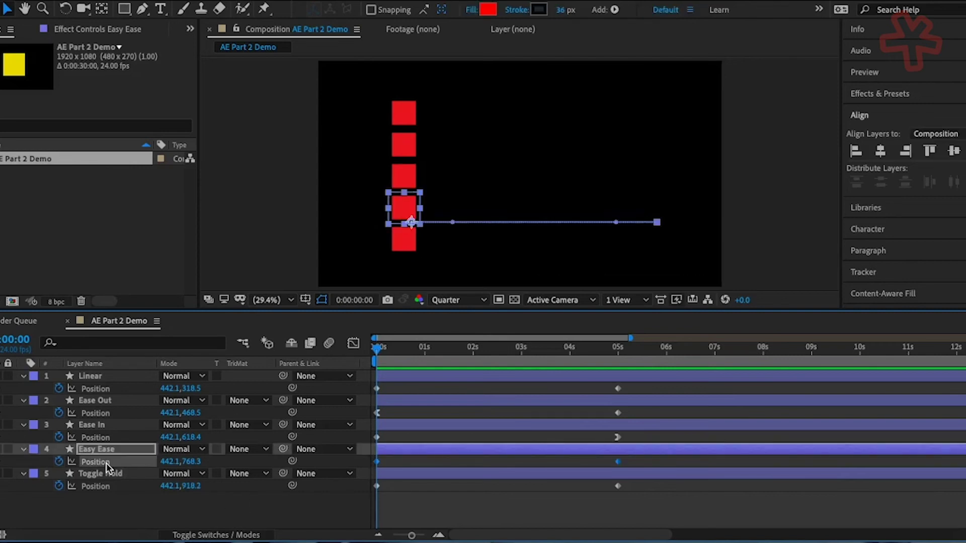
{"action": "left_click", "coordinate": [58, 462]}
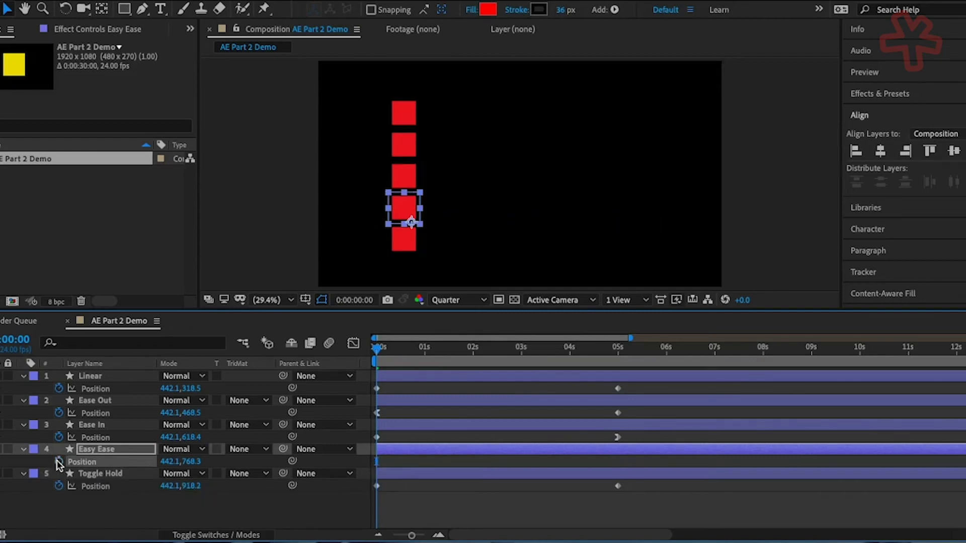
{"action": "key", "text": "ctrl+z"}
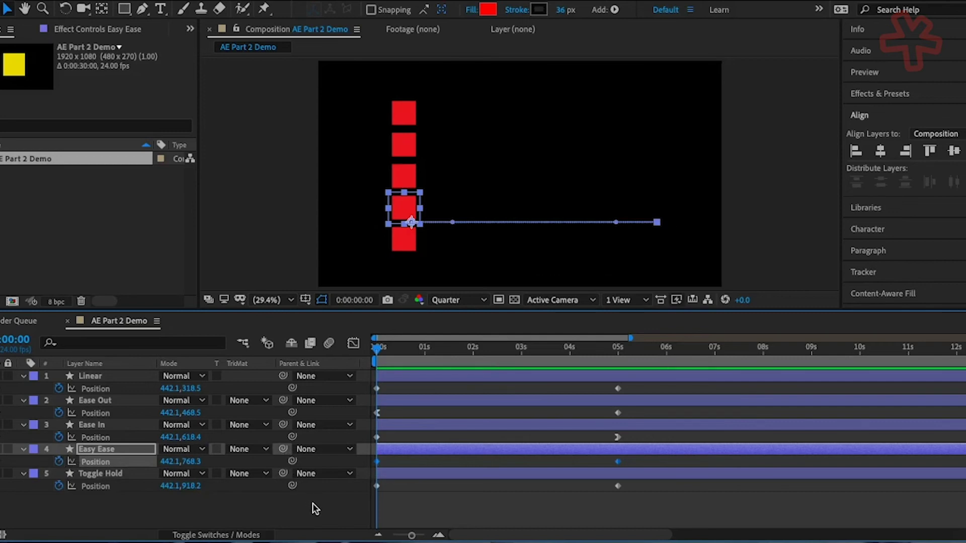
{"action": "right_click", "coordinate": [617, 460]}
{"action": "mouse_move", "coordinate": [741, 531]}
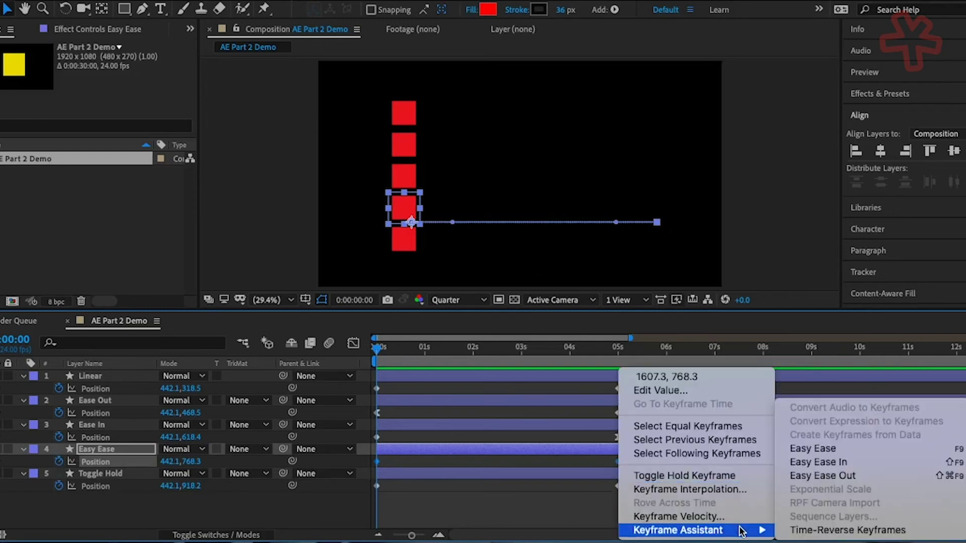
{"action": "left_click", "coordinate": [859, 448]}
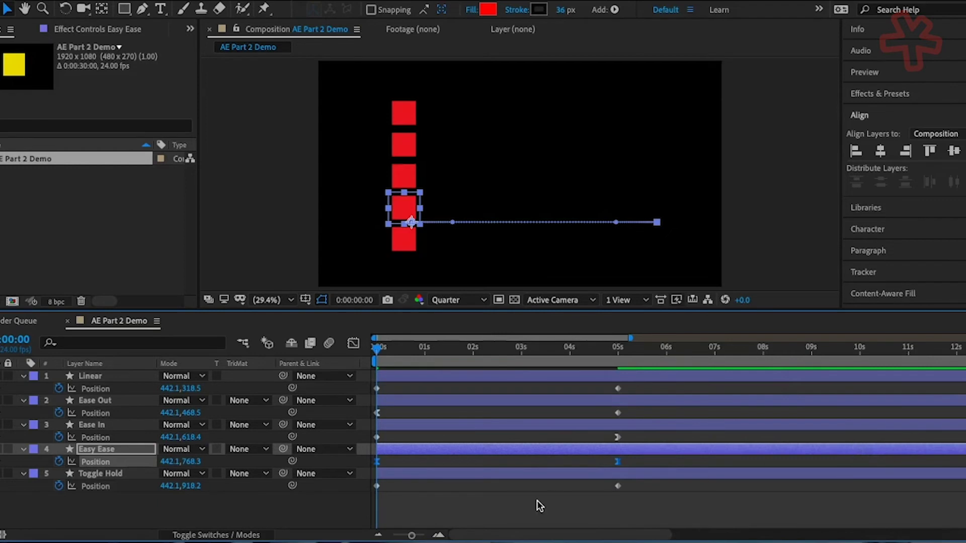
{"action": "left_click", "coordinate": [135, 473]}
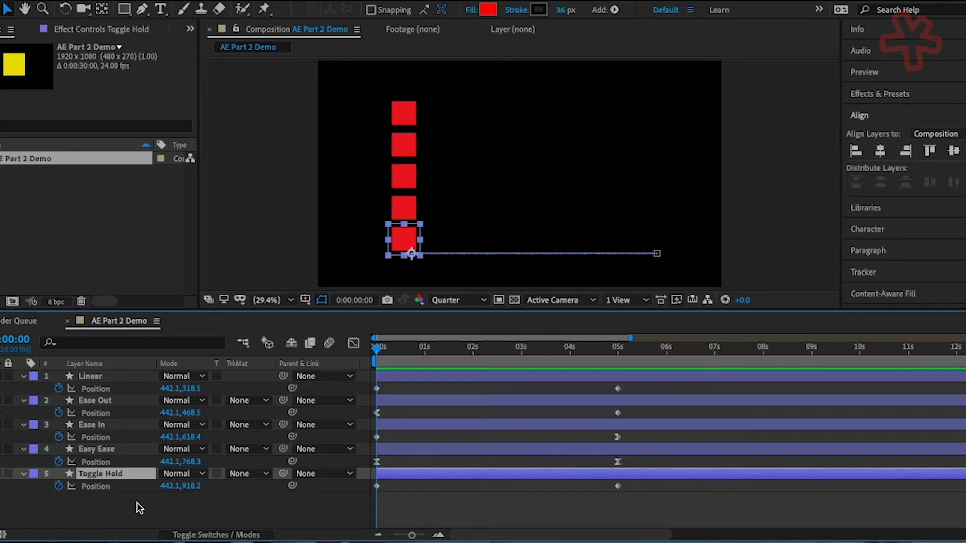
Step: Make the Toggle Hold layer's 0s and 05s Position keyframes hold keyframes, then deselect
{"action": "left_click", "coordinate": [375, 487]}
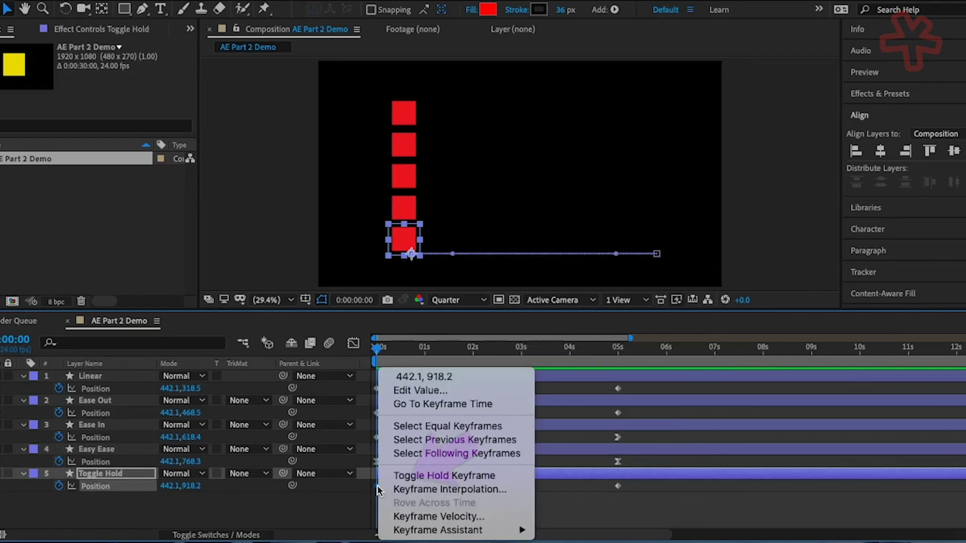
{"action": "right_click", "coordinate": [375, 486]}
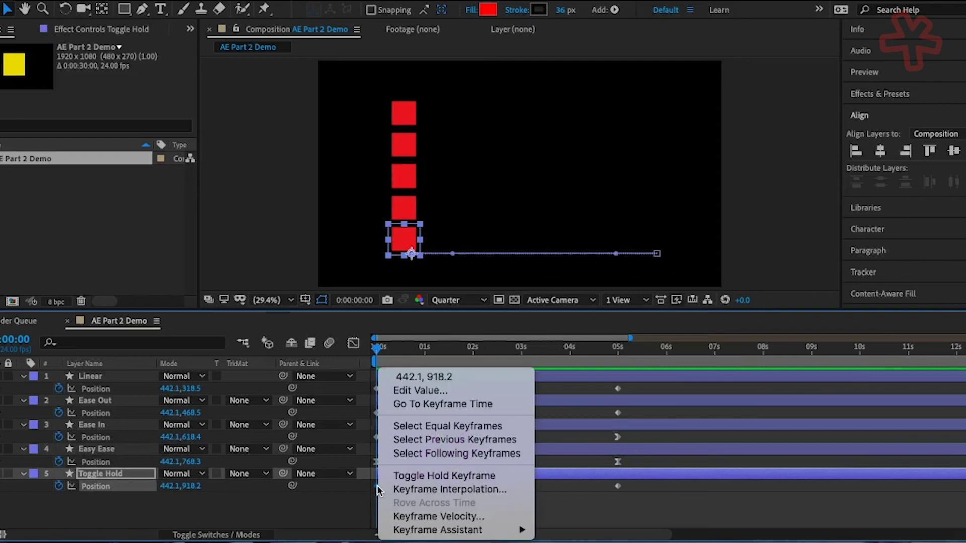
{"action": "left_click", "coordinate": [511, 476]}
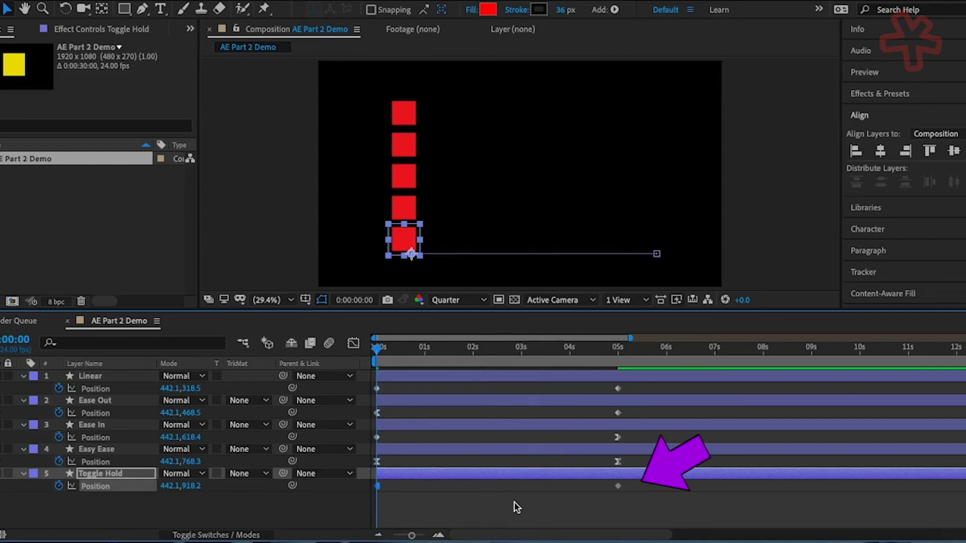
{"action": "left_click", "coordinate": [617, 486]}
{"action": "right_click", "coordinate": [617, 487]}
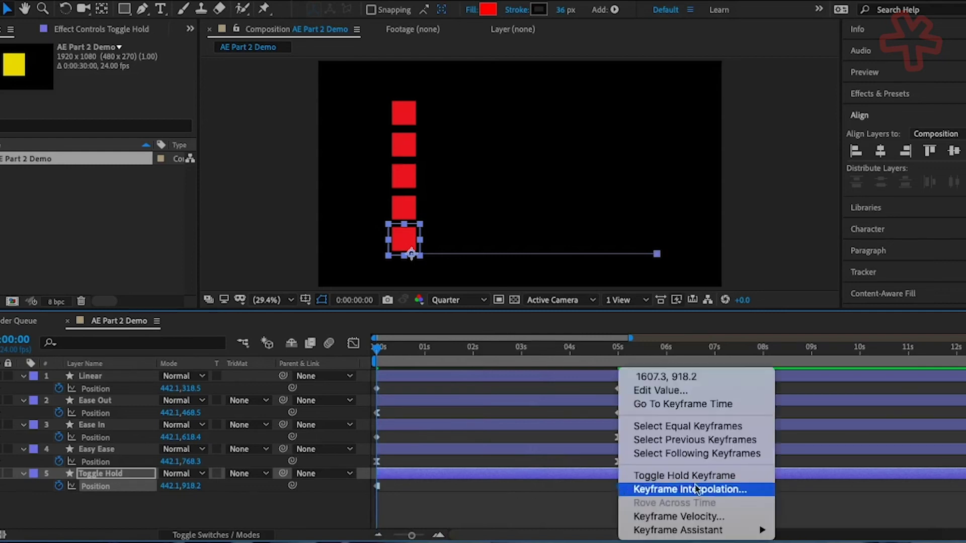
{"action": "left_click", "coordinate": [748, 475]}
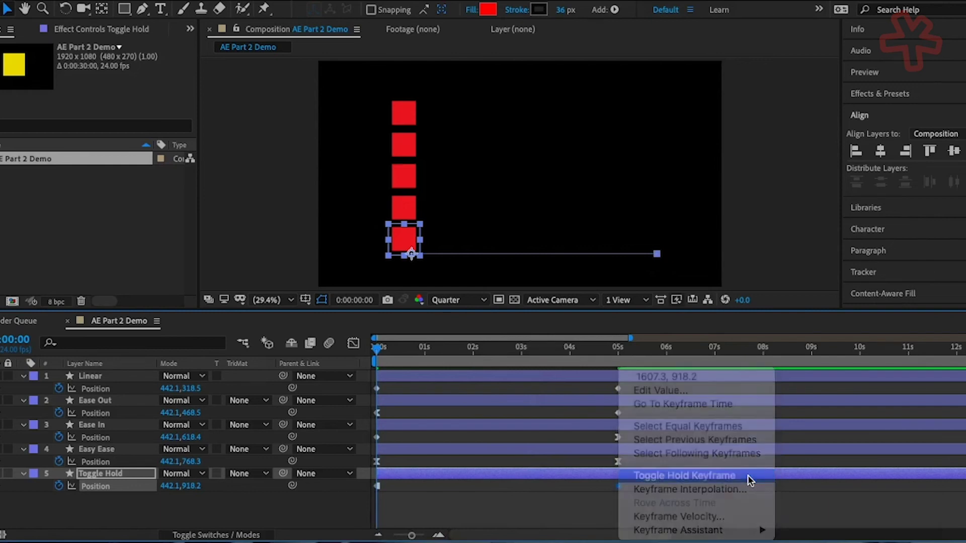
{"action": "left_click", "coordinate": [415, 372]}
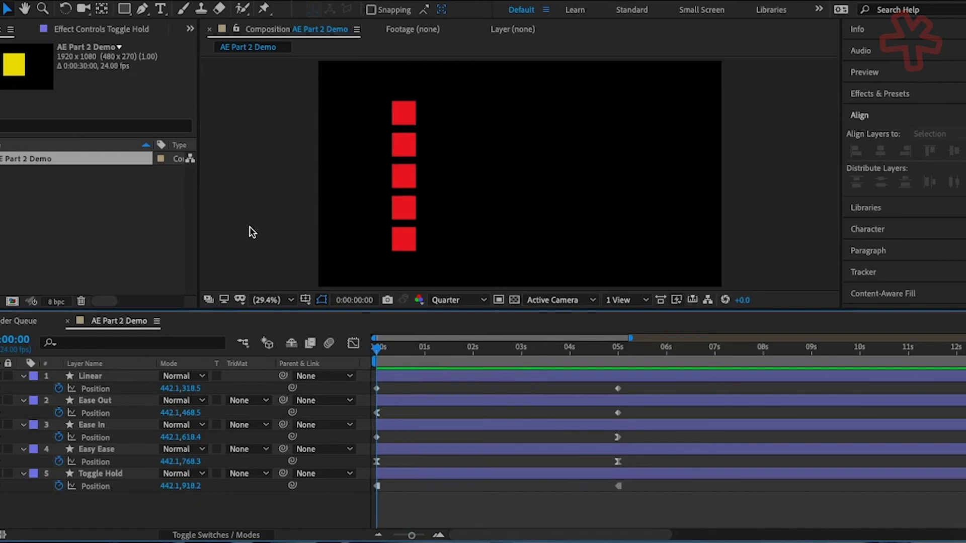
Step: End the work area just past the 05s keyframes and preview the five sliding squares
{"action": "key", "text": "minus"}
{"action": "key", "text": "minus"}
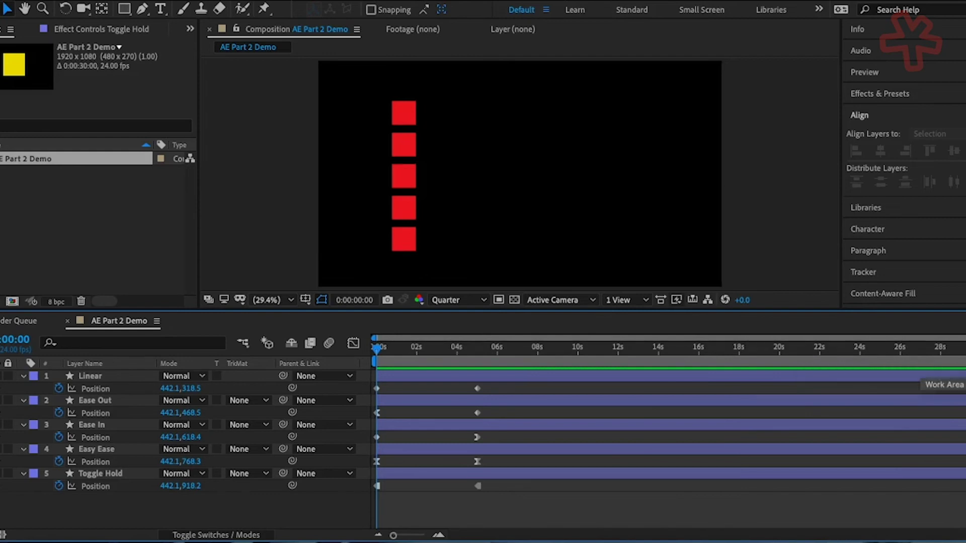
{"action": "left_click_drag", "start_coordinate": [961, 362], "coordinate": [500, 369]}
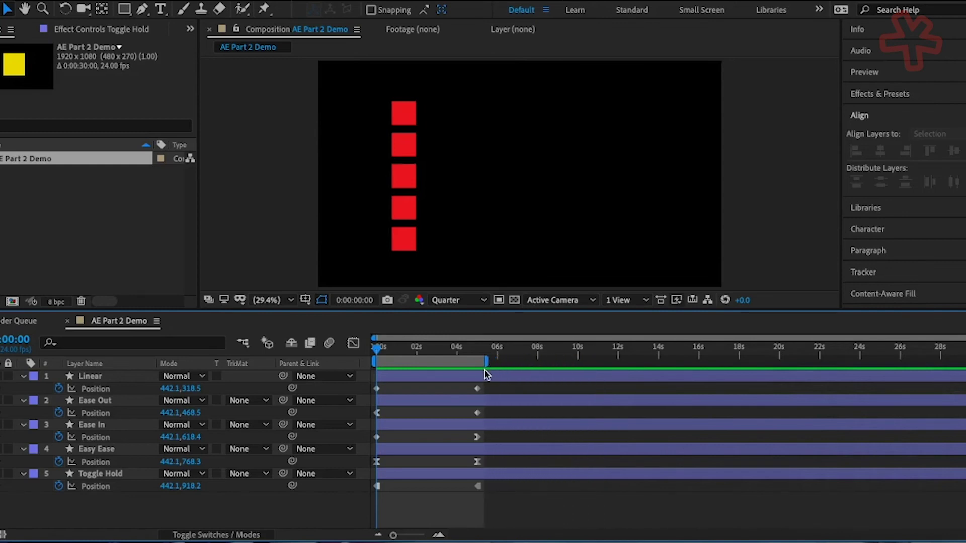
{"action": "key", "text": "equal"}
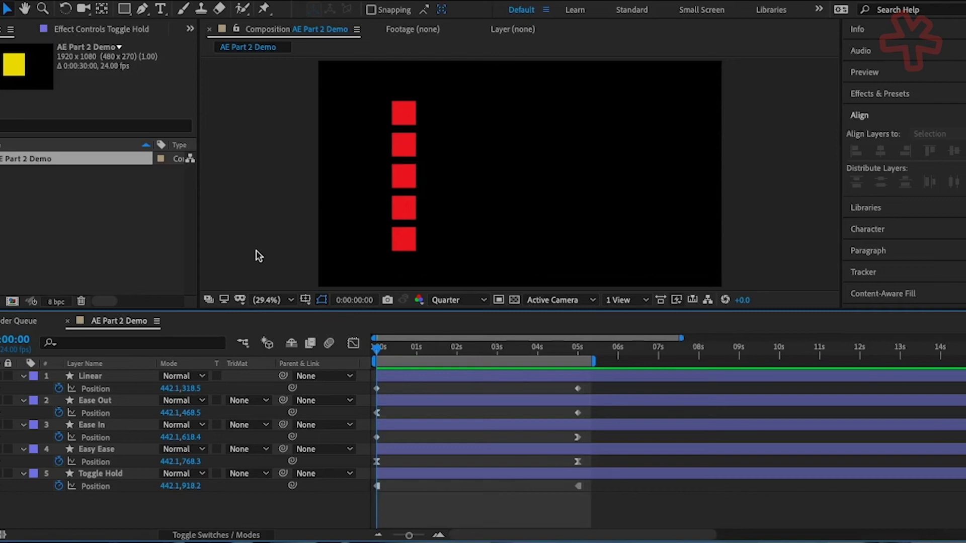
{"action": "key", "text": "space"}
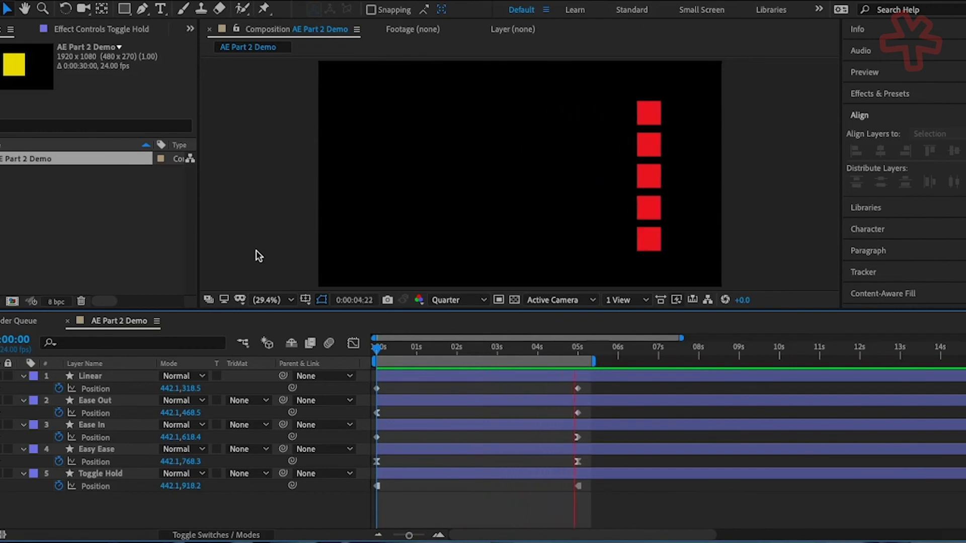
{"action": "left_click", "coordinate": [374, 348]}
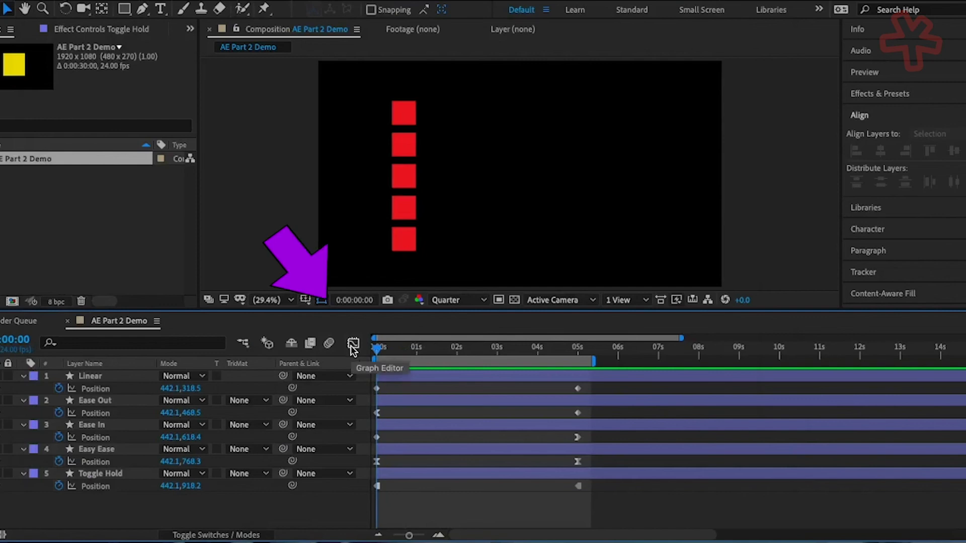
Step: Switch to the Graph Editor, preview, and plot the Linear square's Position speed curve
{"action": "left_click", "coordinate": [354, 347]}
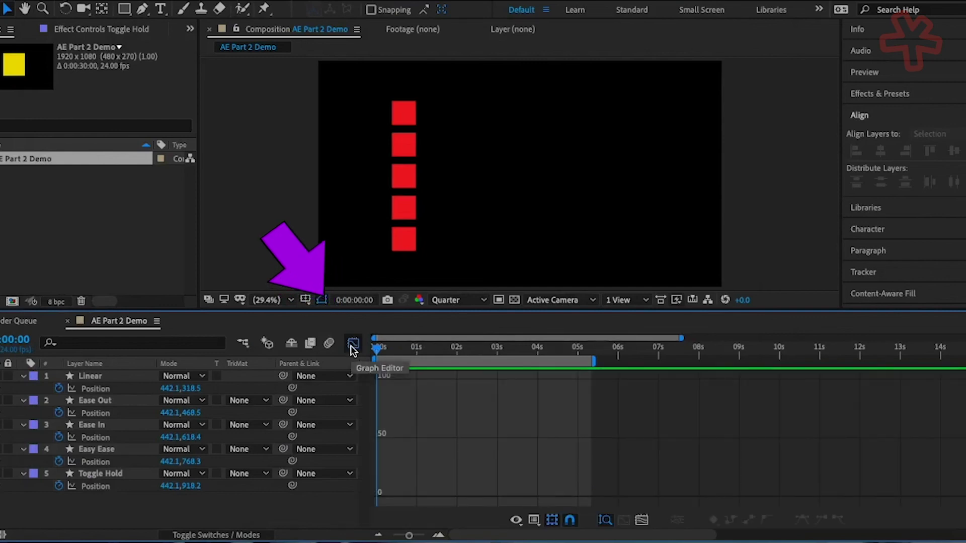
{"action": "key", "text": "space"}
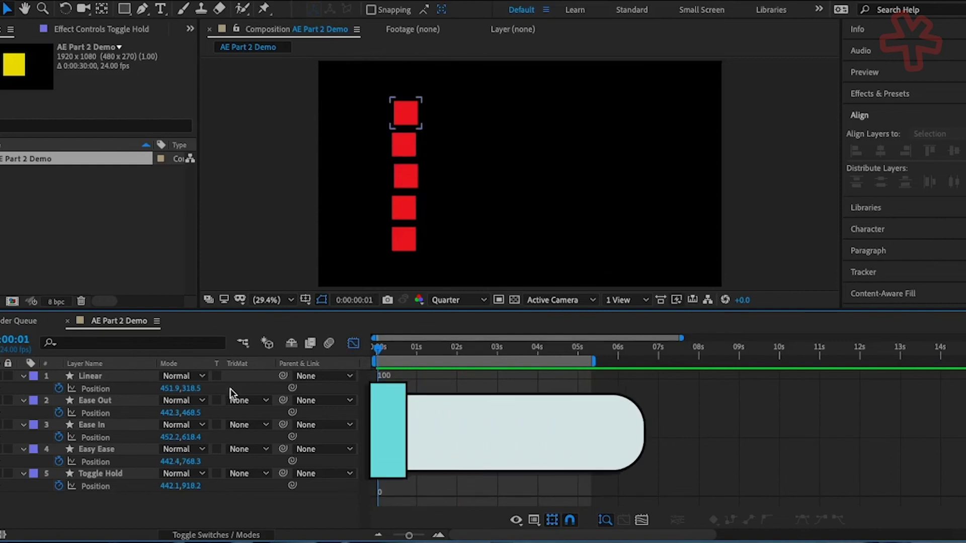
{"action": "left_click", "coordinate": [113, 389]}
{"action": "left_click", "coordinate": [98, 389]}
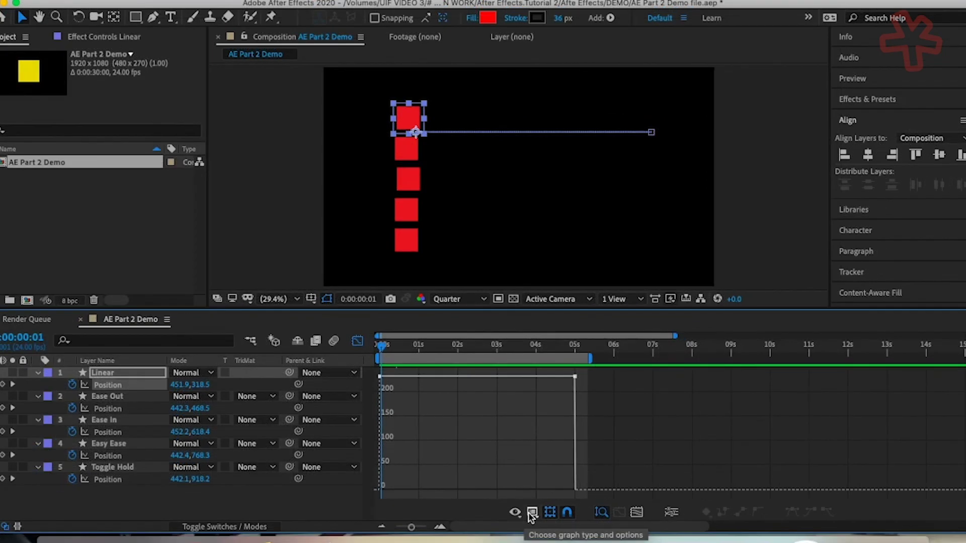
Step: Enable Allow Keyframes Between Frames and plot the Ease Out square's Position speed curve
{"action": "left_click", "coordinate": [531, 512]}
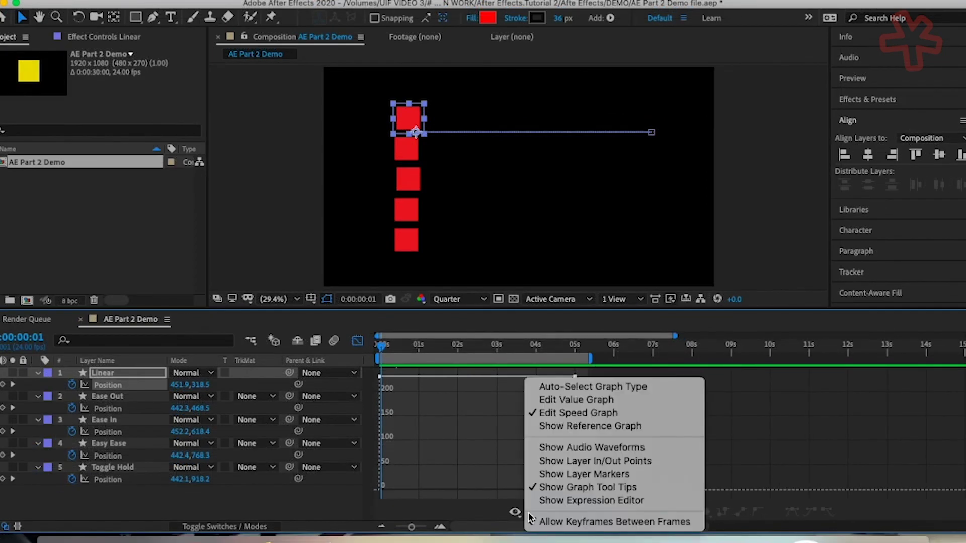
{"action": "left_click", "coordinate": [531, 520]}
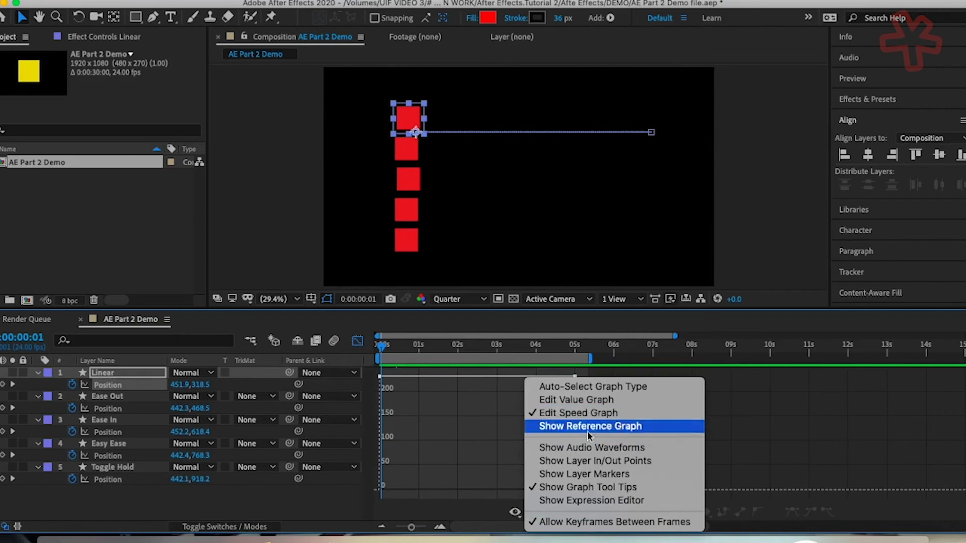
{"action": "left_click", "coordinate": [310, 506]}
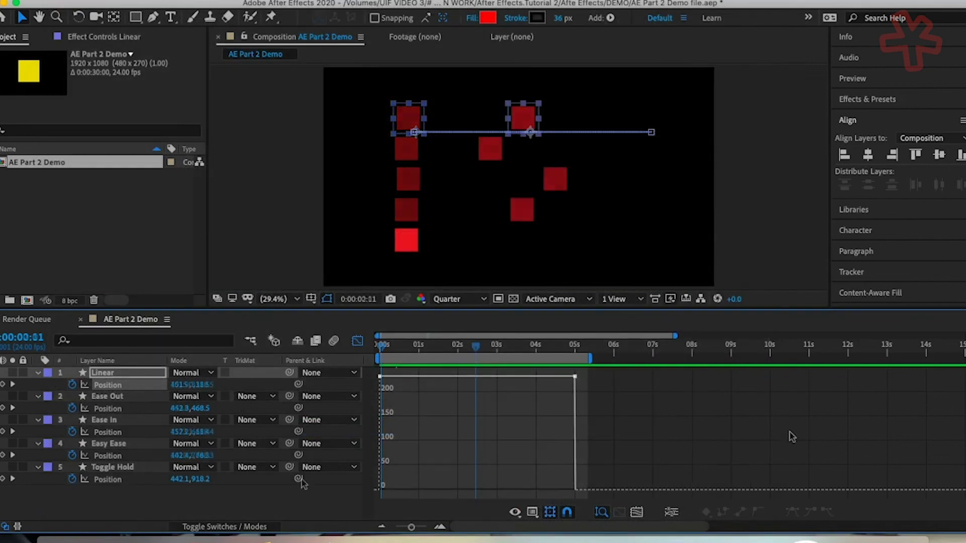
{"action": "left_click", "coordinate": [120, 409]}
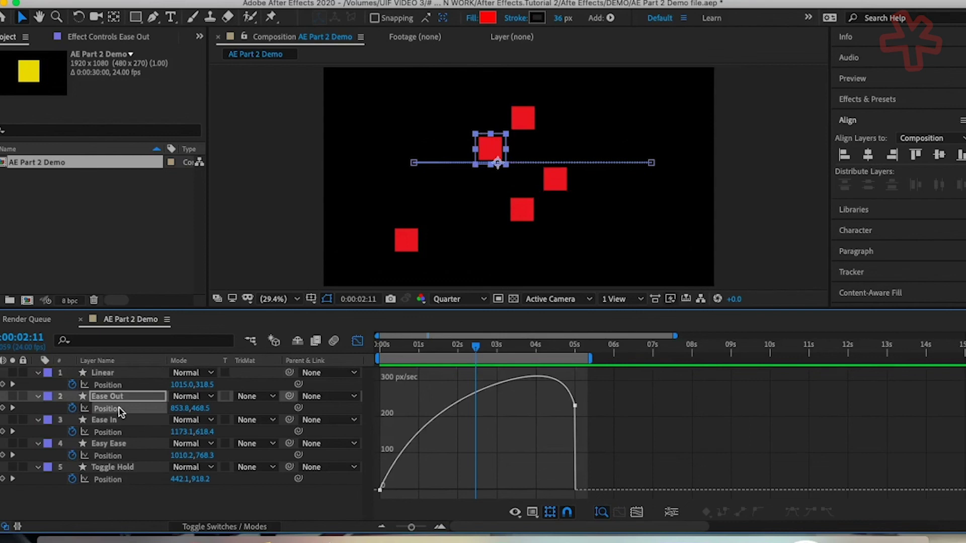
Step: Preview the Ease Out motion from the start of the timeline
{"action": "left_click", "coordinate": [383, 351]}
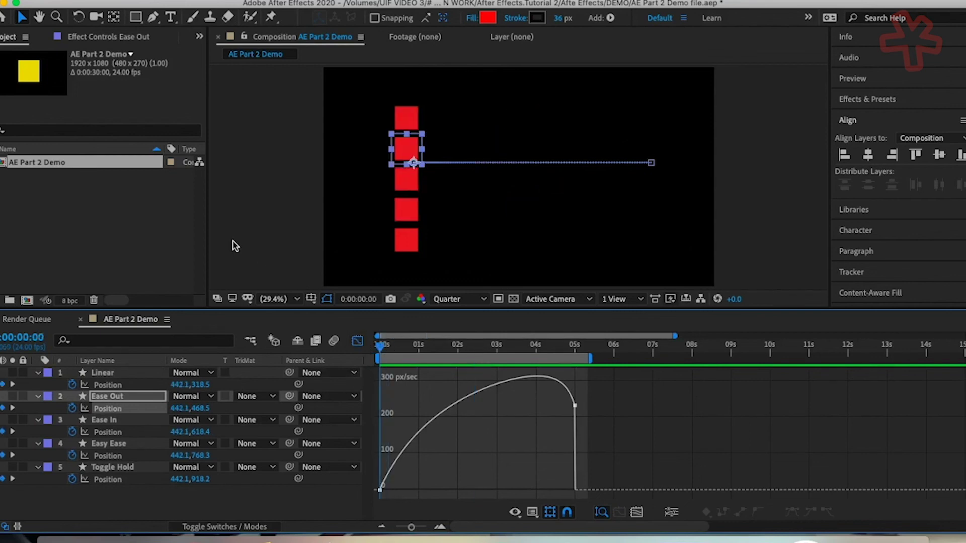
{"action": "key", "text": "space"}
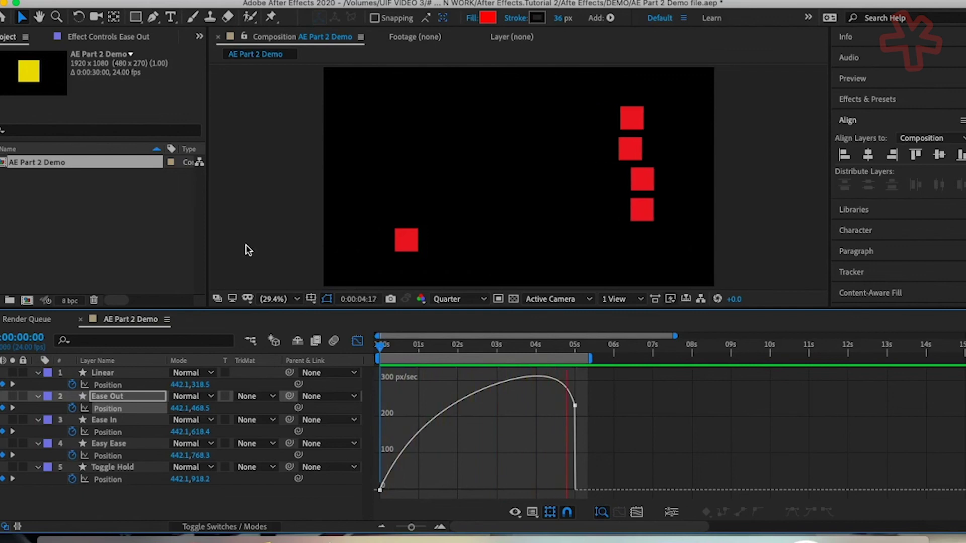
{"action": "key", "text": "space"}
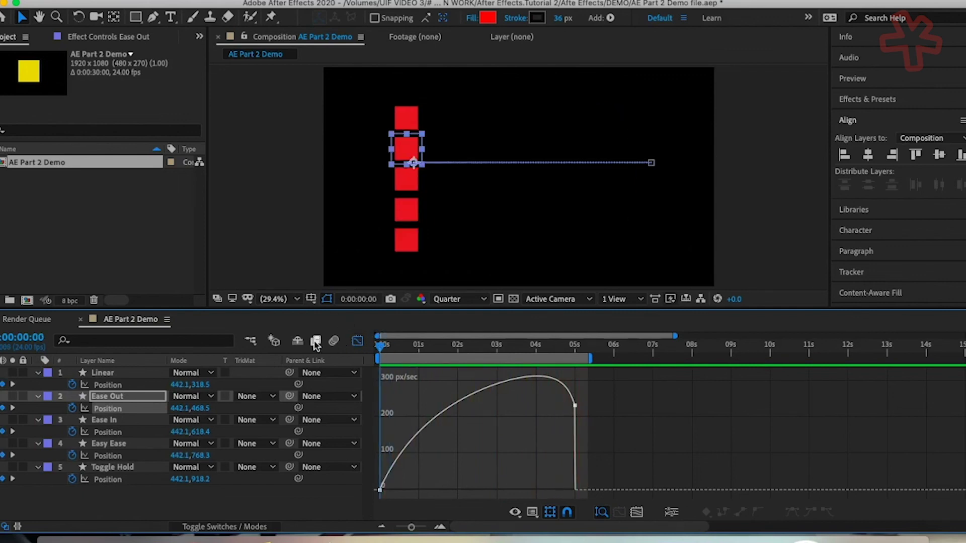
Step: Plot and preview the Ease In speed curve, then plot the Easy Ease curve
{"action": "left_click", "coordinate": [113, 433]}
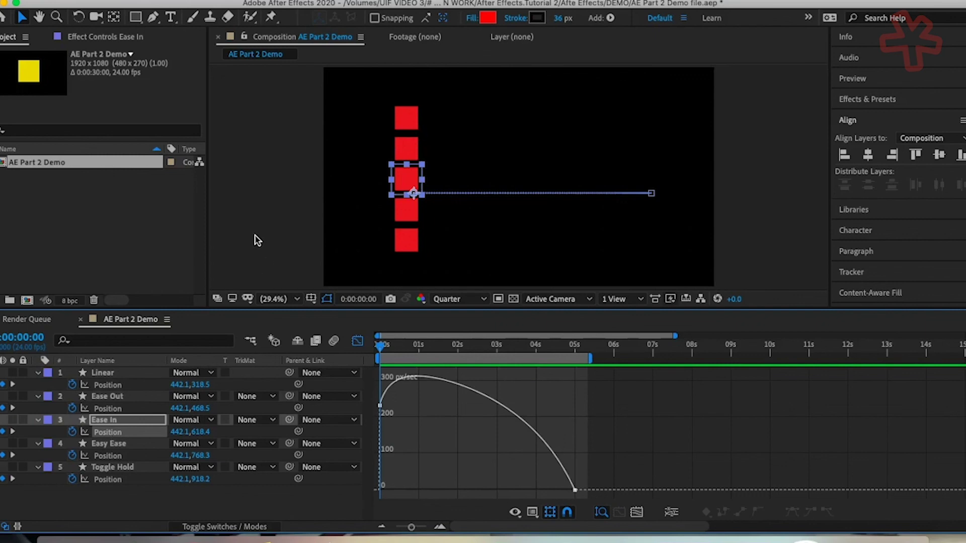
{"action": "key", "text": "space"}
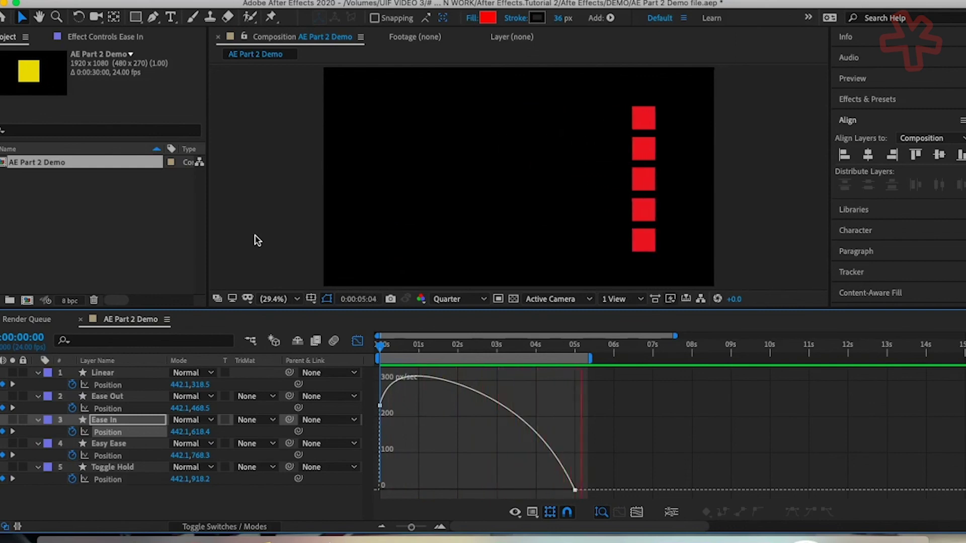
{"action": "key", "text": "space"}
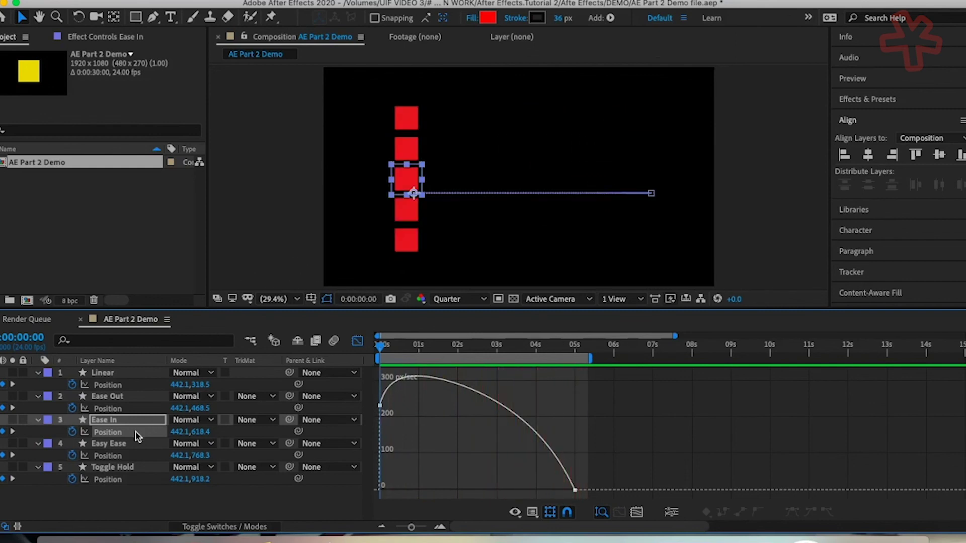
{"action": "left_click", "coordinate": [118, 454]}
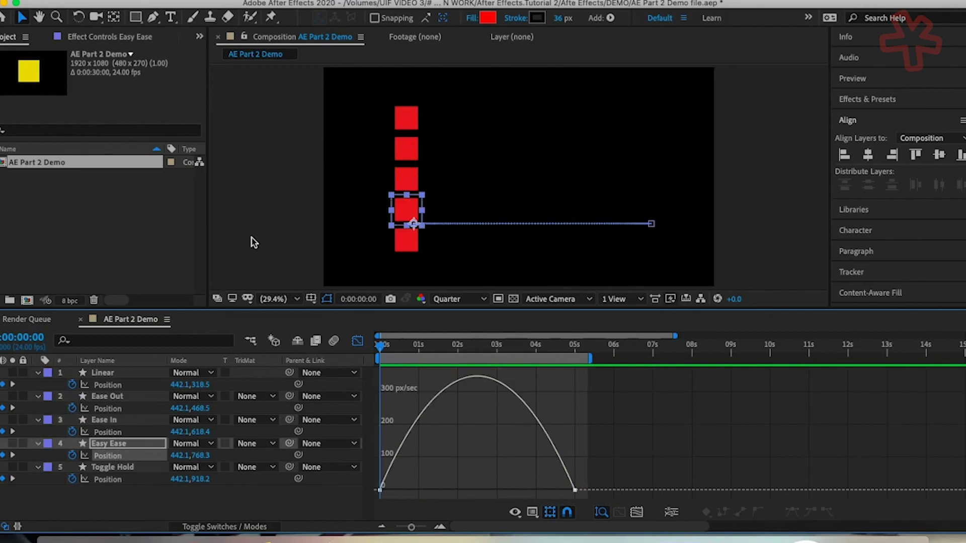
Step: Preview Easy Ease, rewind to 0, and play the Toggle Hold square's flat speed graph
{"action": "key", "text": "space"}
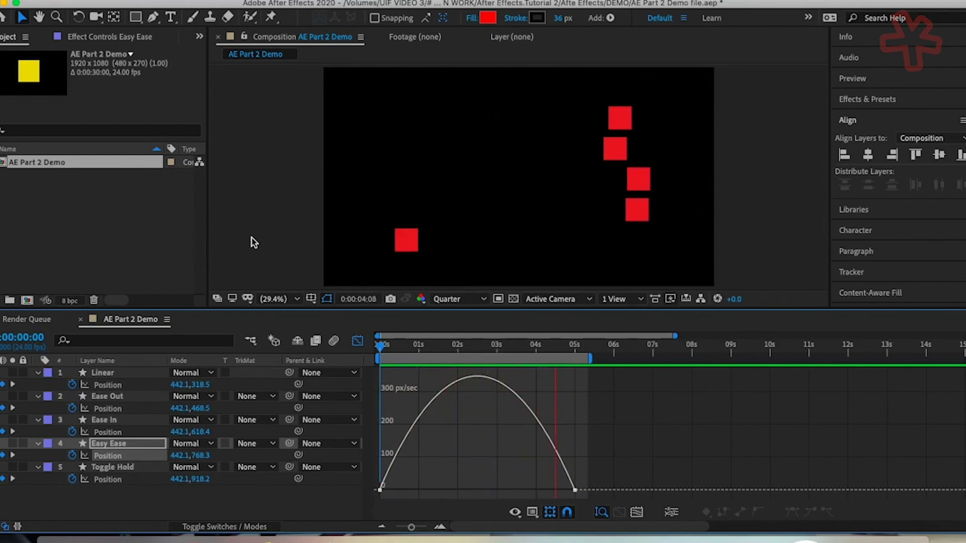
{"action": "key", "text": "space"}
{"action": "left_click", "coordinate": [382, 345]}
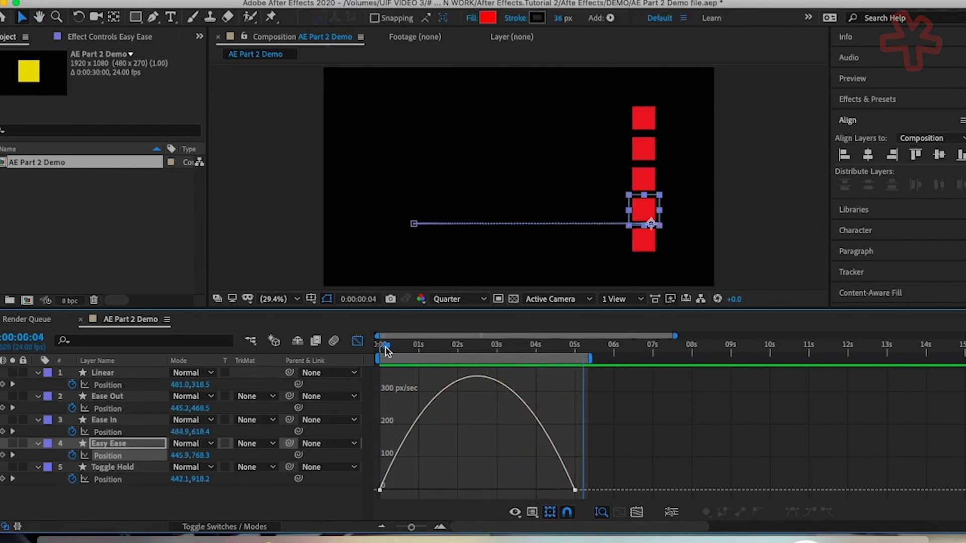
{"action": "left_click_drag", "start_coordinate": [385, 348], "coordinate": [354, 348]}
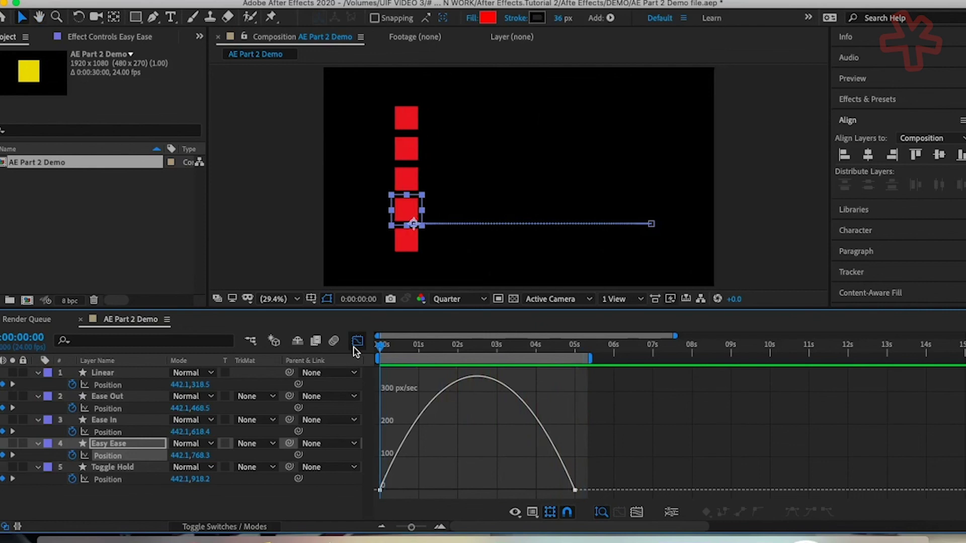
{"action": "left_click", "coordinate": [117, 480]}
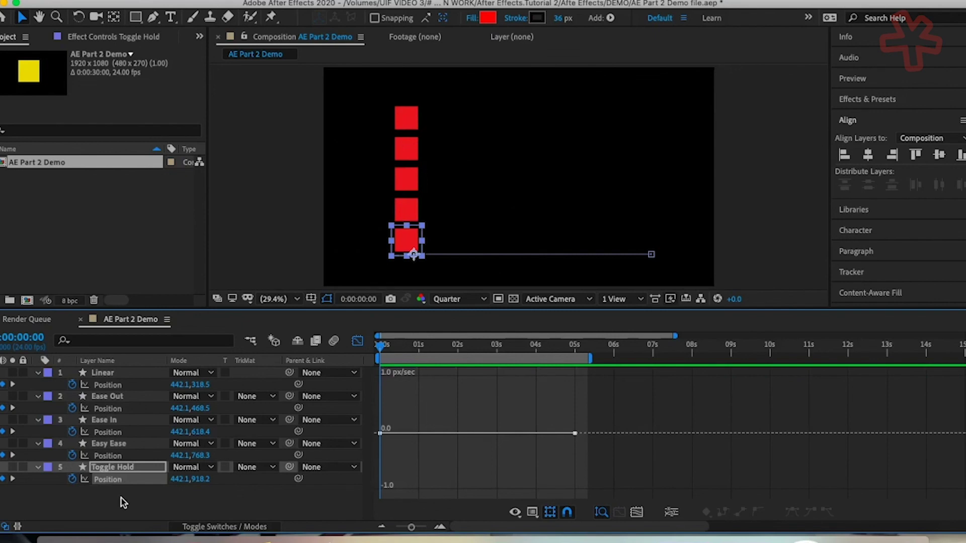
{"action": "key", "text": "space"}
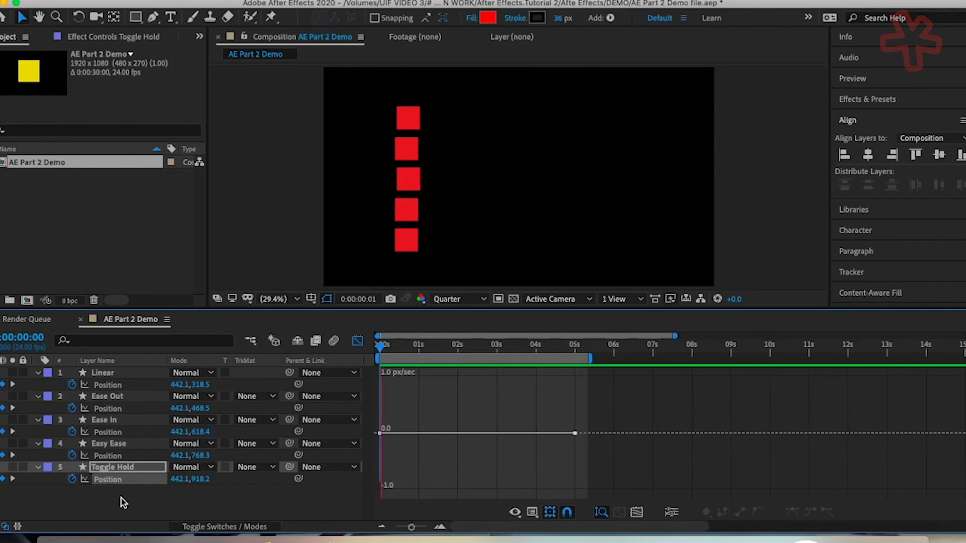